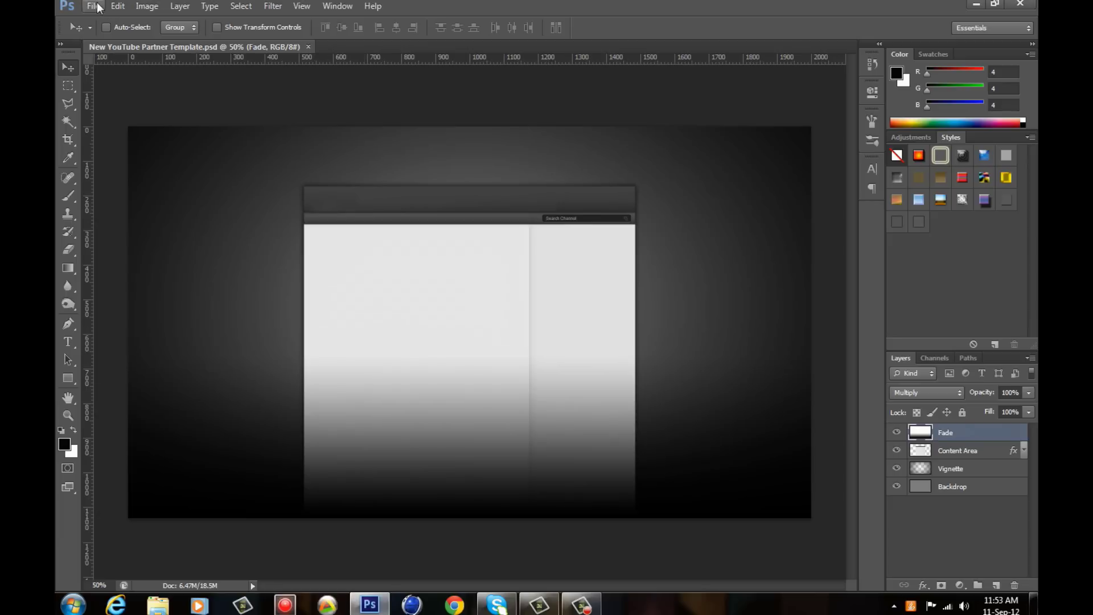
- Create a new document filled with black and add an empty layer
{"action": "left_click", "coordinate": [93, 6]}
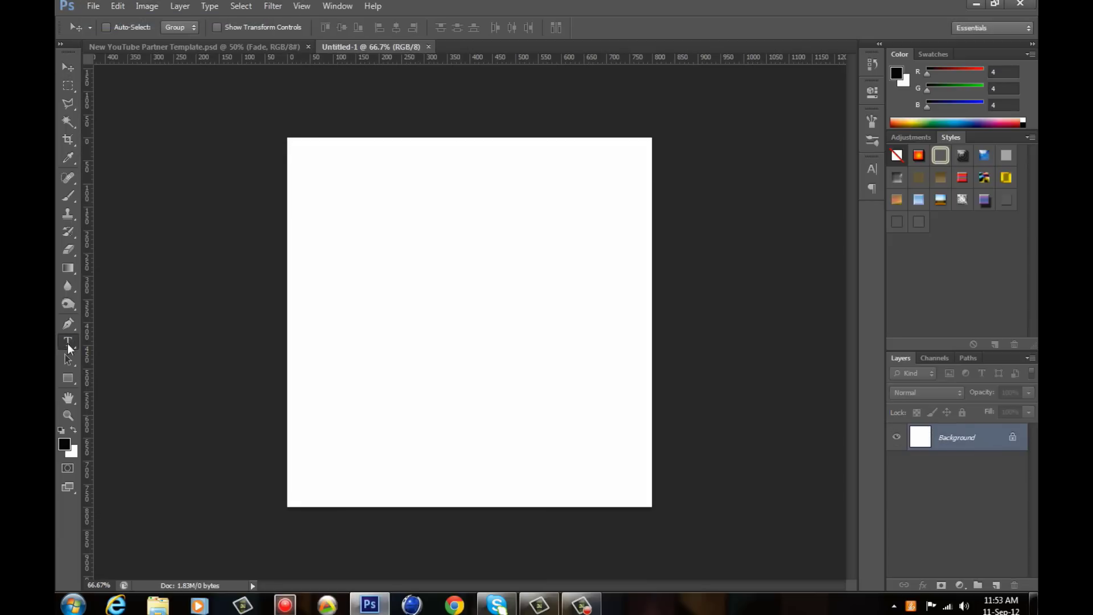
{"action": "left_click", "coordinate": [118, 6]}
{"action": "left_click", "coordinate": [149, 202]}
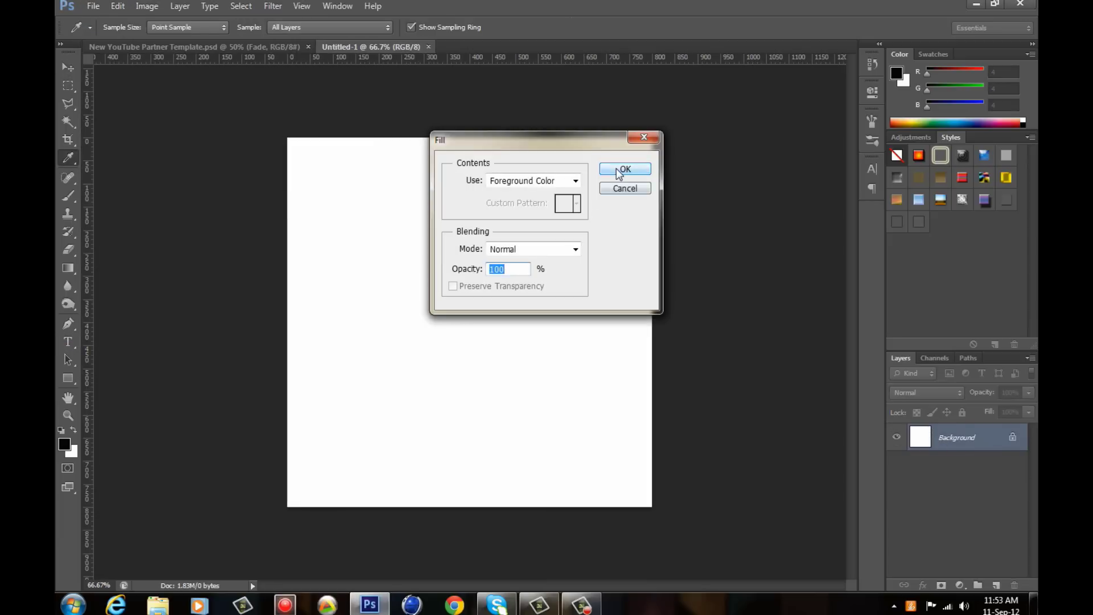
{"action": "left_click", "coordinate": [622, 171]}
{"action": "key", "text": "ctrl+shift+alt+n"}
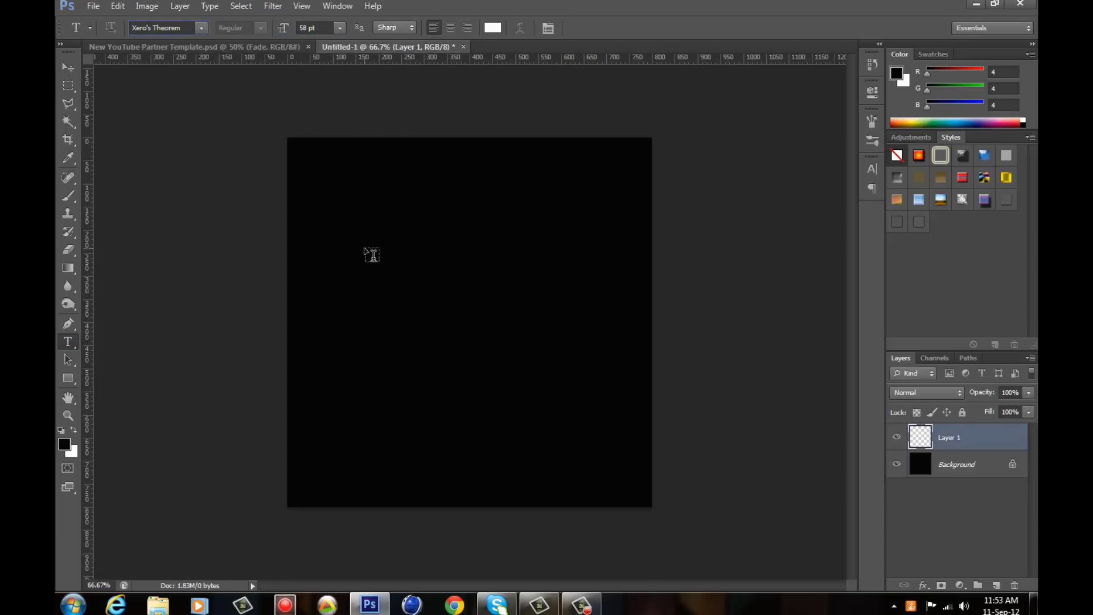
- Type white 'd' and 'j' letters and place them side by side at the canvas centre
{"action": "left_click", "coordinate": [365, 249]}
{"action": "type", "text": "d"}
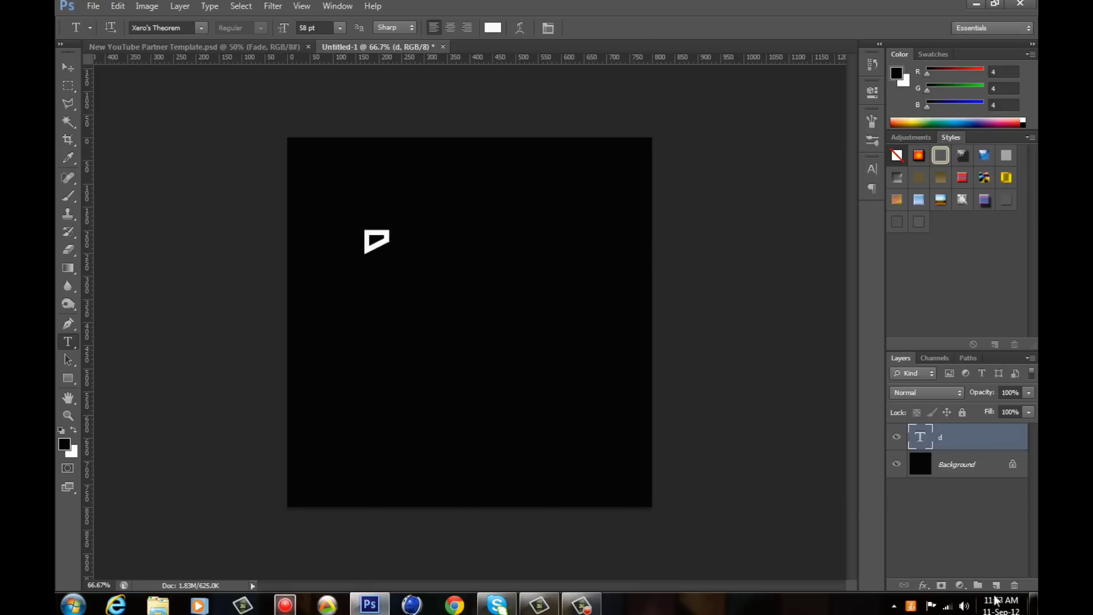
{"action": "left_click", "coordinate": [466, 249]}
{"action": "left_click", "coordinate": [68, 68]}
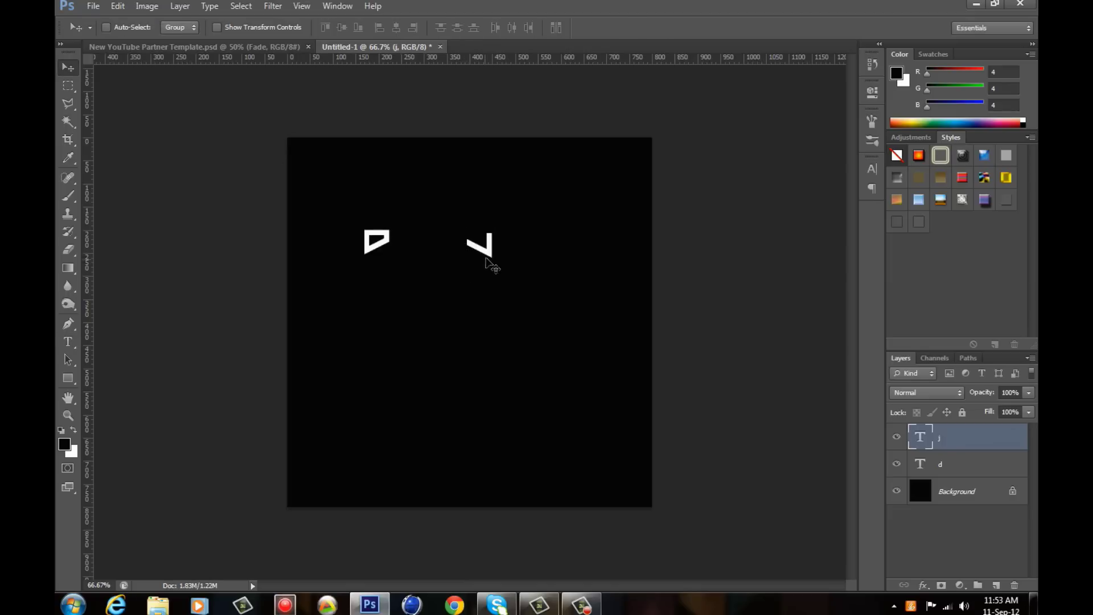
{"action": "left_click_drag", "start_coordinate": [482, 251], "coordinate": [524, 325]}
{"action": "left_click_drag", "start_coordinate": [376, 241], "coordinate": [486, 327]}
{"action": "left_click", "coordinate": [526, 327], "text": "ctrl"}
- Merge the two letter layers and drag the DJ logo into the YouTube template
{"action": "left_click", "coordinate": [960, 467], "text": "shift"}
{"action": "right_click", "coordinate": [960, 452]}
{"action": "left_click", "coordinate": [869, 429]}
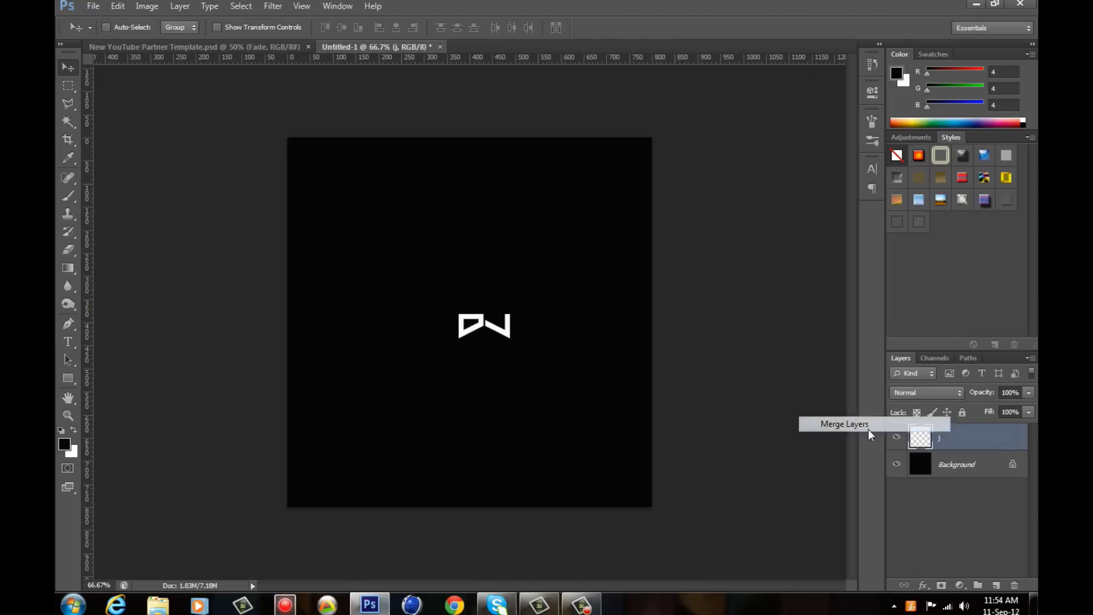
{"action": "left_click_drag", "start_coordinate": [370, 47], "coordinate": [191, 237]}
{"action": "mouse_move", "coordinate": [314, 467]}
{"action": "left_mouse_down"}
{"action": "mouse_move", "coordinate": [508, 159]}
{"action": "mouse_move", "coordinate": [485, 165]}
{"action": "left_mouse_up"}
- Enlarge the DJ logo with Free Transform and centre it in the banner
{"action": "key", "text": "ctrl+plus"}
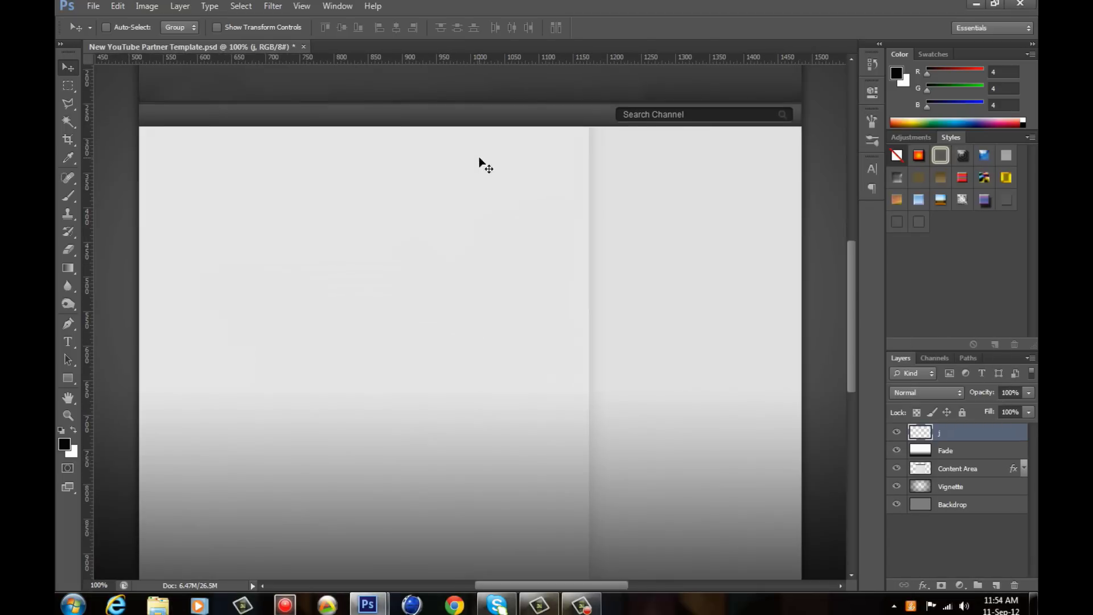
{"action": "scroll", "coordinate": [478, 164], "scroll_direction": "up", "scroll_amount": 5}
{"action": "scroll", "coordinate": [495, 245], "scroll_direction": "down", "scroll_amount": 1}
{"action": "key", "text": "ctrl+t"}
{"action": "mouse_move", "coordinate": [503, 270]}
{"action": "left_mouse_down"}
{"action": "mouse_move", "coordinate": [561, 275]}
{"action": "mouse_move", "coordinate": [543, 274]}
{"action": "left_mouse_up"}
{"action": "left_click", "coordinate": [68, 67]}
{"action": "left_click", "coordinate": [481, 227]}
{"action": "left_click", "coordinate": [93, 6]}
- Open Chrome.psd from the CONCERSION 6K GFX PACK PART 1 folder, dismissing the missing-fonts warning
{"action": "left_click", "coordinate": [99, 37]}
{"action": "double_click", "coordinate": [491, 257]}
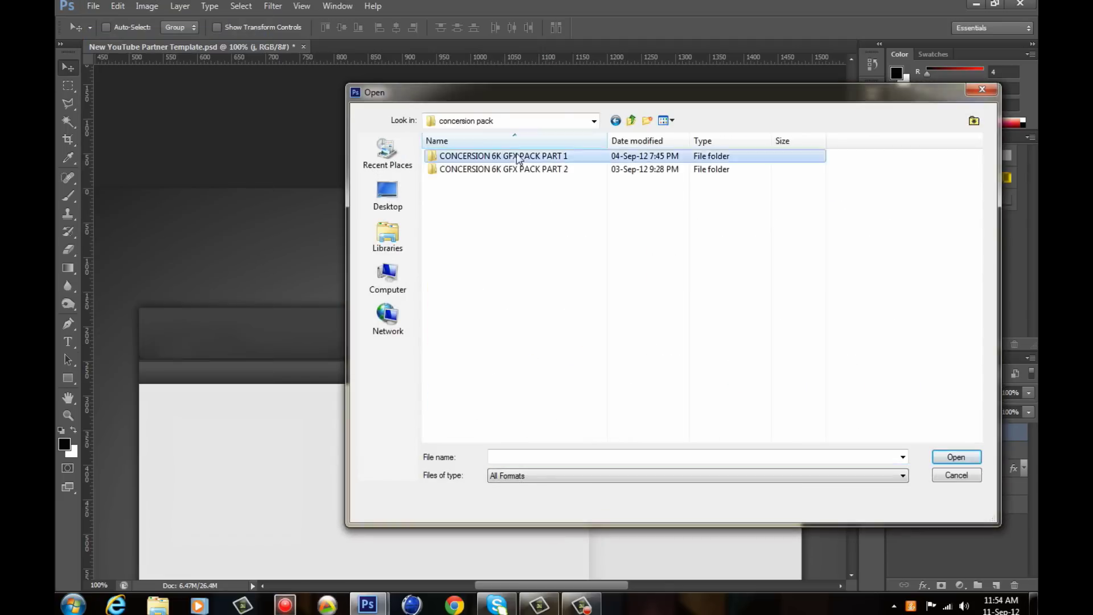
{"action": "double_click", "coordinate": [512, 149]}
{"action": "double_click", "coordinate": [464, 176]}
{"action": "key", "text": "Return"}
{"action": "scroll", "coordinate": [956, 515], "scroll_direction": "up", "scroll_amount": 3}
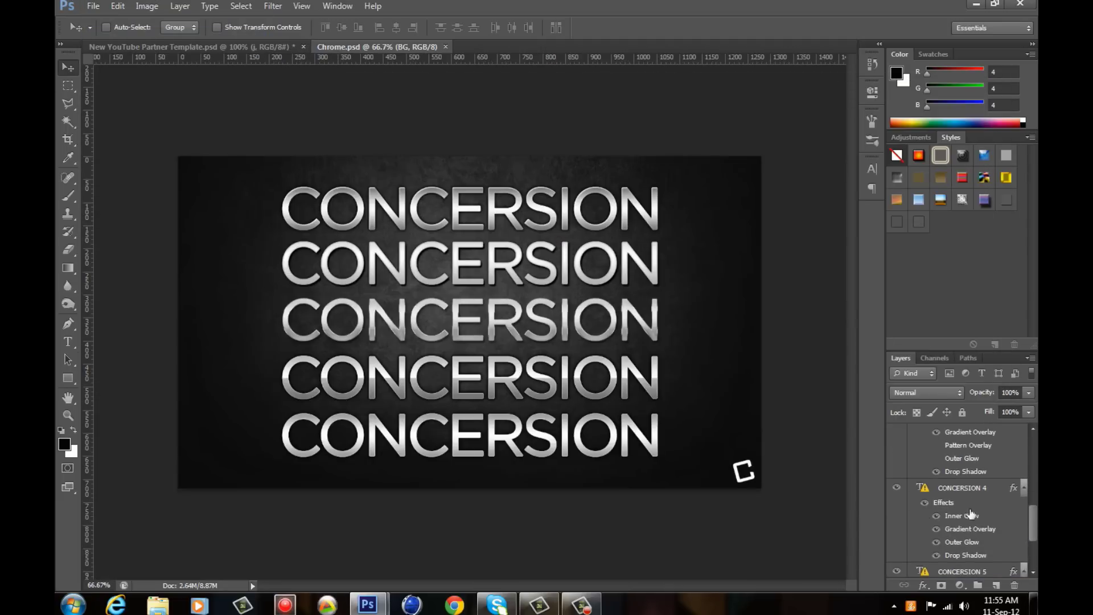
- Copy the CONCERSION 4 chrome layer style onto the DJ logo layer and add a top guide
{"action": "right_click", "coordinate": [987, 488]}
{"action": "left_click", "coordinate": [902, 420]}
{"action": "left_click", "coordinate": [193, 46]}
{"action": "right_click", "coordinate": [942, 432]}
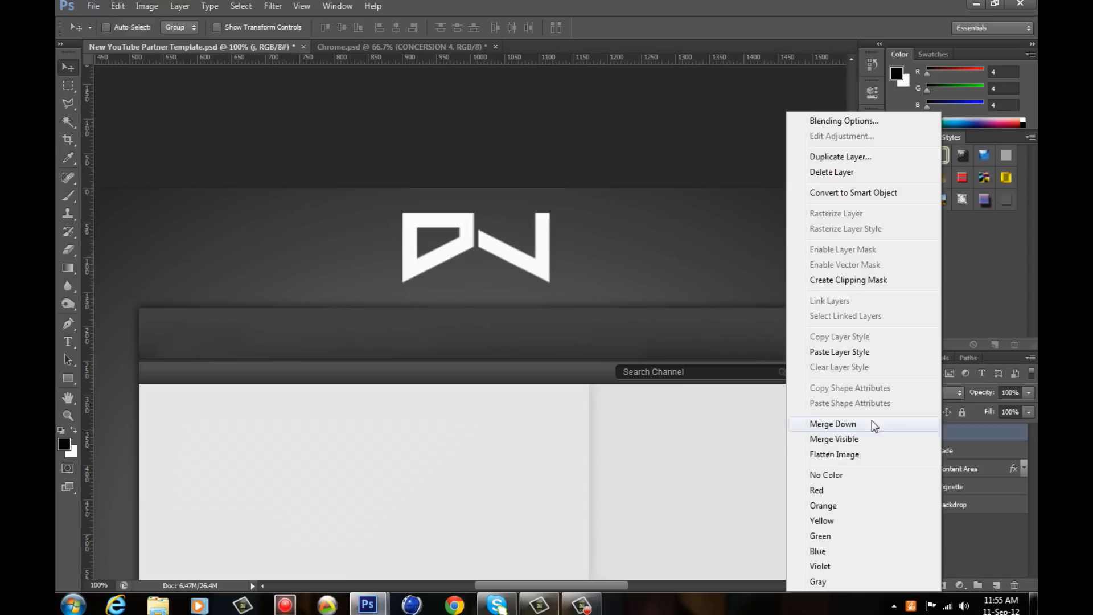
{"action": "left_click", "coordinate": [846, 352]}
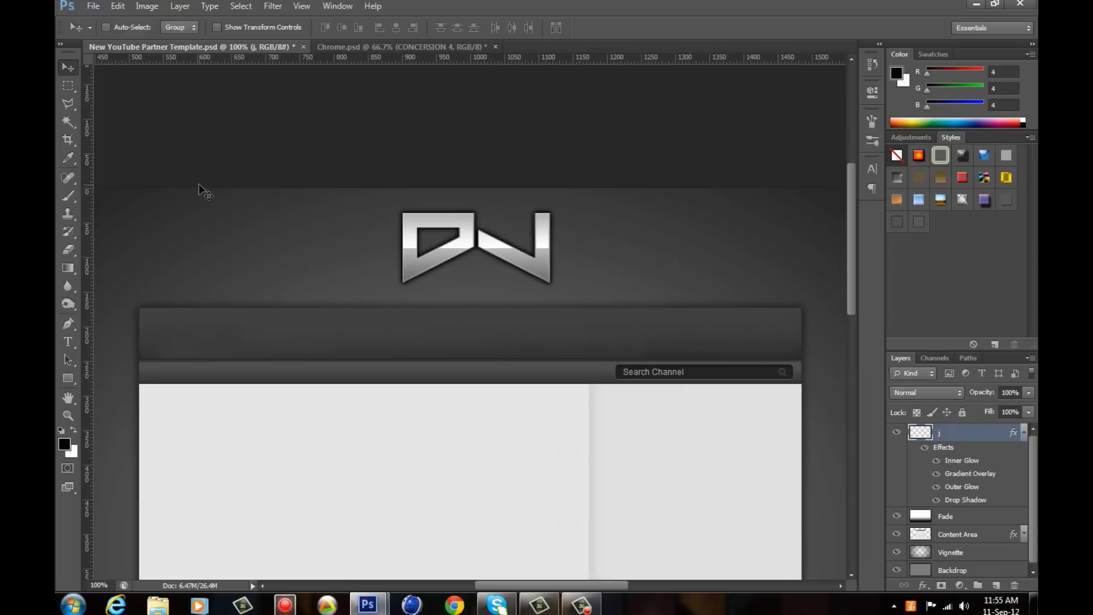
{"action": "left_click_drag", "start_coordinate": [340, 60], "coordinate": [410, 213]}
- Draw a black rectangle bar across the logo row, placed below the Content Area layer
{"action": "left_click_drag", "start_coordinate": [455, 60], "coordinate": [489, 283]}
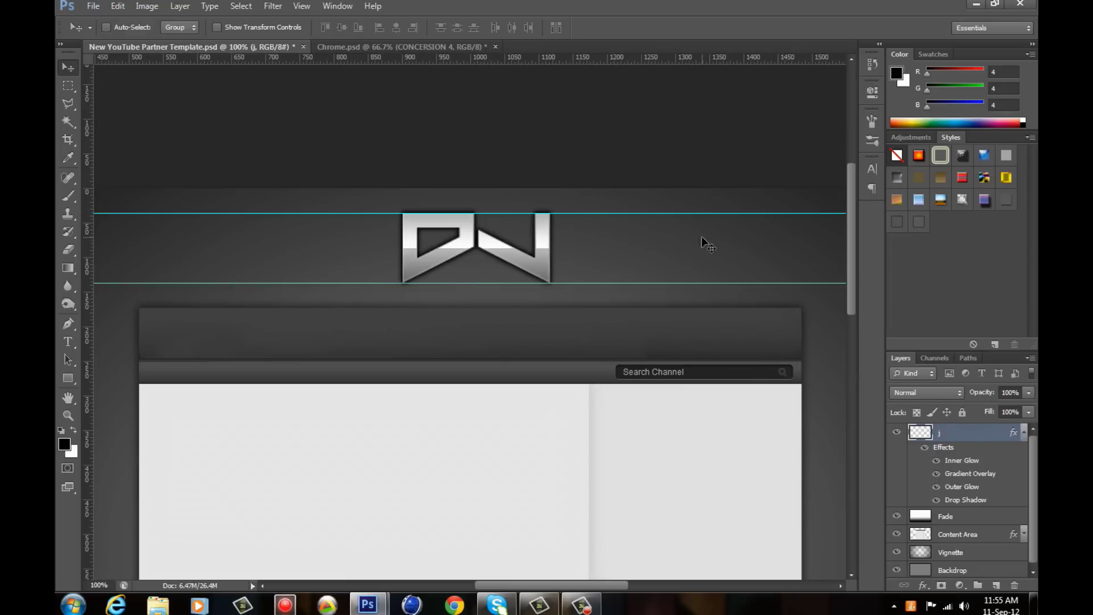
{"action": "key", "text": "ctrl+minus"}
{"action": "key", "text": "ctrl+minus"}
{"action": "left_click", "coordinate": [68, 378]}
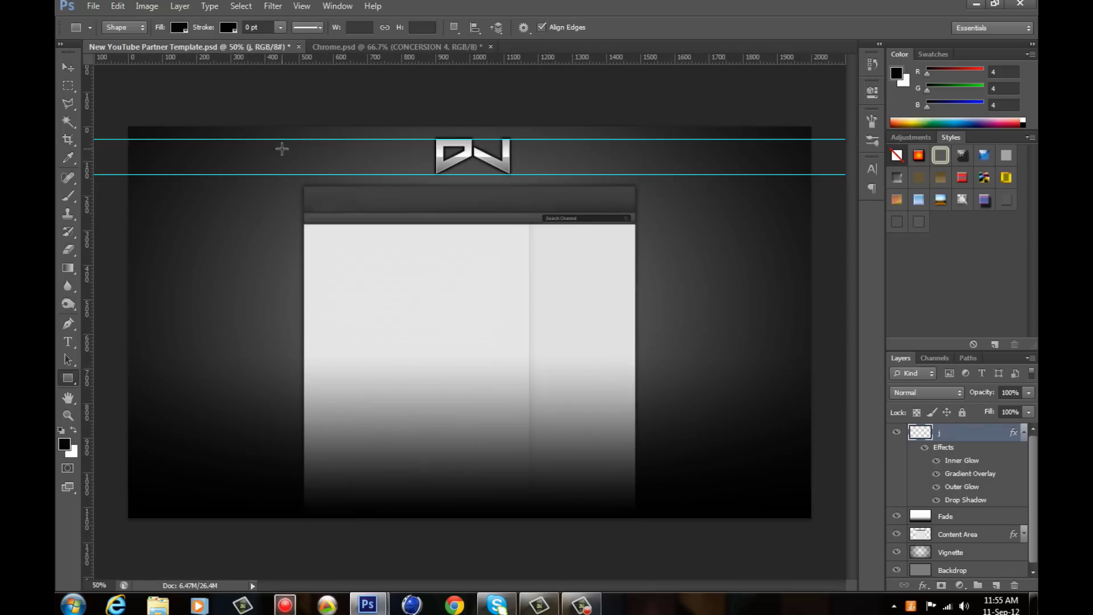
{"action": "left_click_drag", "start_coordinate": [282, 148], "coordinate": [651, 167]}
{"action": "key", "text": "v"}
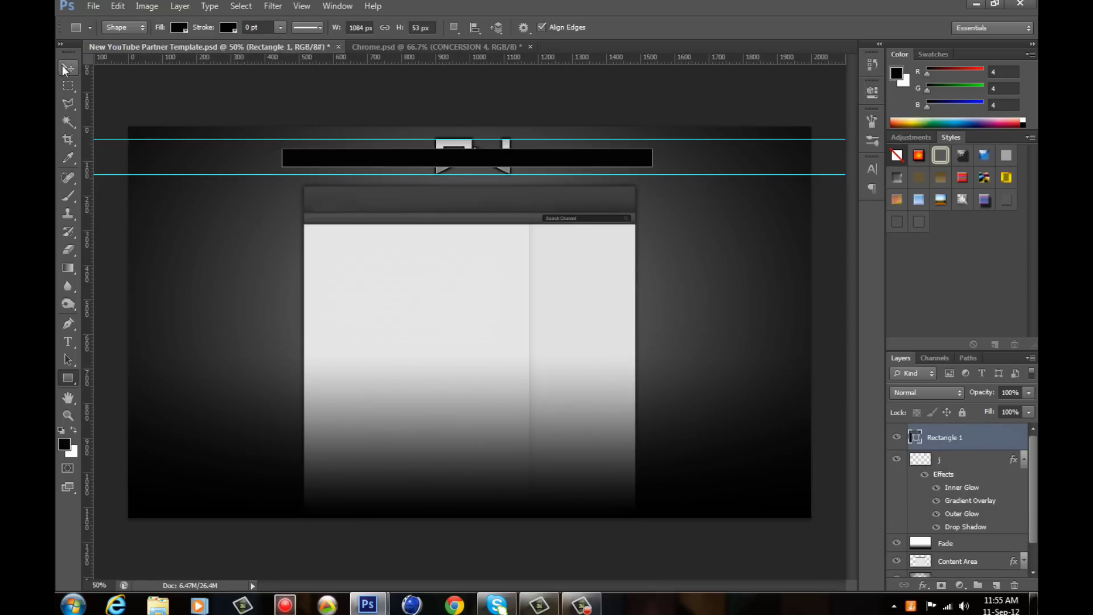
{"action": "left_click", "coordinate": [1022, 455]}
{"action": "left_click_drag", "start_coordinate": [968, 432], "coordinate": [968, 495]}
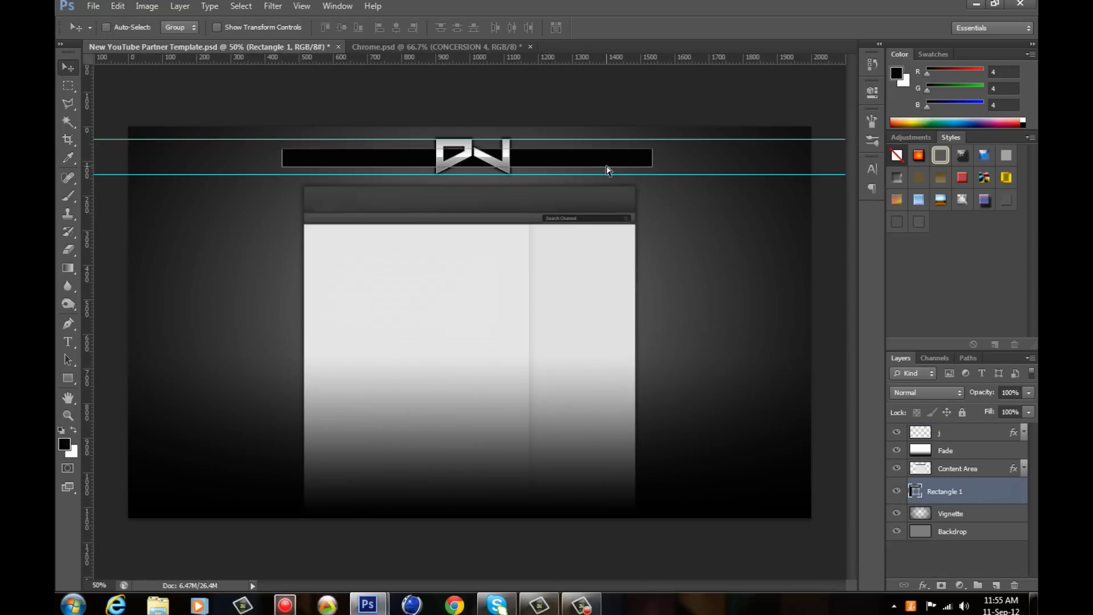
- Stretch the bar between new left and right vertical guides
{"action": "key", "text": "ctrl+t"}
{"action": "left_click_drag", "start_coordinate": [652, 157], "coordinate": [694, 157]}
{"action": "mouse_move", "coordinate": [88, 131]}
{"action": "left_mouse_down"}
{"action": "mouse_move", "coordinate": [149, 210]}
{"action": "mouse_move", "coordinate": [198, 237]}
{"action": "left_mouse_up"}
{"action": "mouse_move", "coordinate": [88, 239]}
{"action": "left_mouse_down"}
{"action": "mouse_move", "coordinate": [604, 296]}
{"action": "mouse_move", "coordinate": [810, 294]}
{"action": "left_mouse_up"}
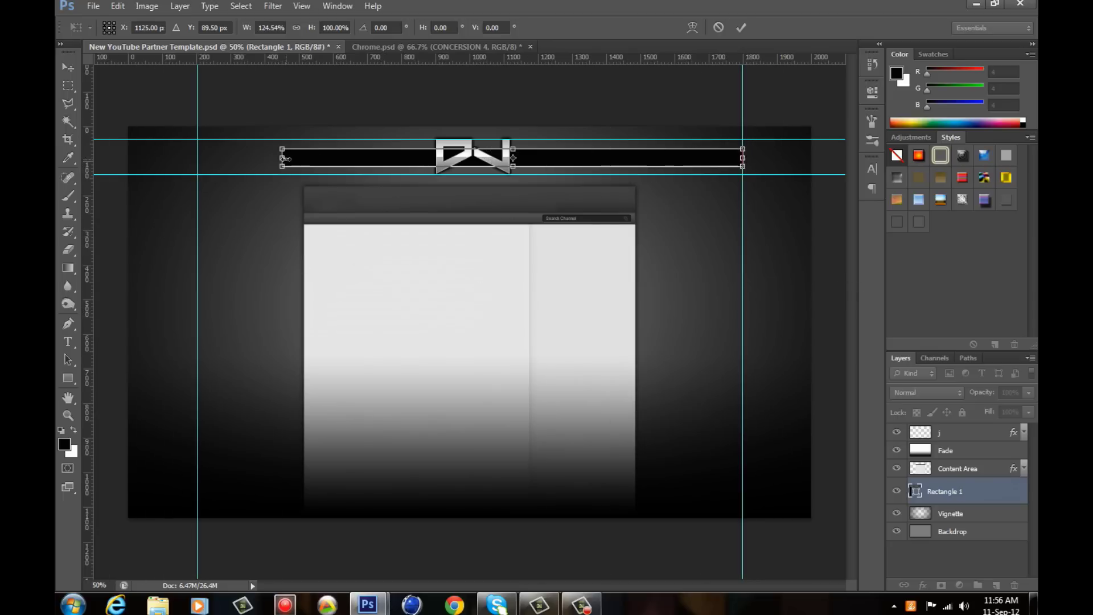
{"action": "left_click_drag", "start_coordinate": [283, 157], "coordinate": [198, 158]}
{"action": "left_click", "coordinate": [68, 66]}
- Rasterize and soft-erase both bar ends, then lower its opacity to about 47%
{"action": "key", "text": "Return"}
{"action": "left_click", "coordinate": [67, 249]}
{"action": "left_click", "coordinate": [367, 206]}
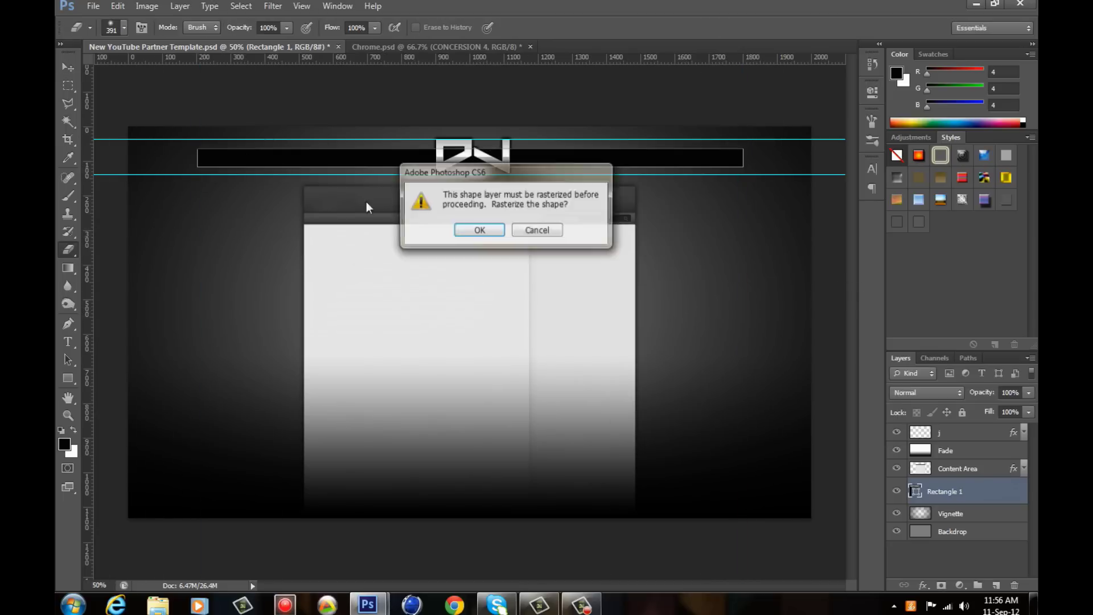
{"action": "key", "text": "Return"}
{"action": "left_click", "coordinate": [182, 160]}
{"action": "left_click", "coordinate": [766, 161]}
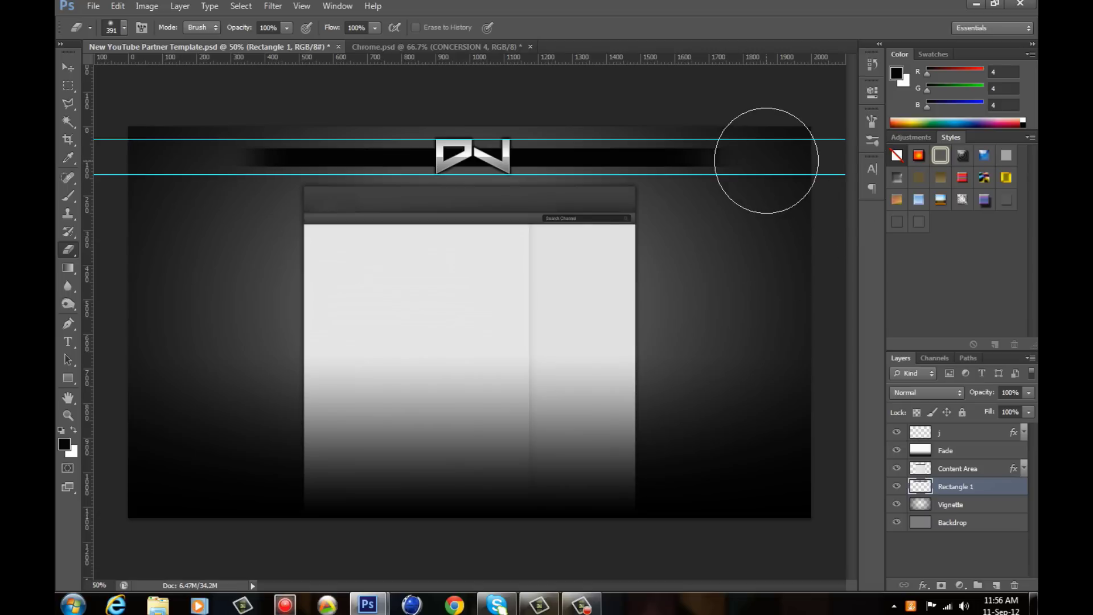
{"action": "left_click", "coordinate": [68, 66]}
{"action": "left_click_drag", "start_coordinate": [977, 392], "coordinate": [947, 391]}
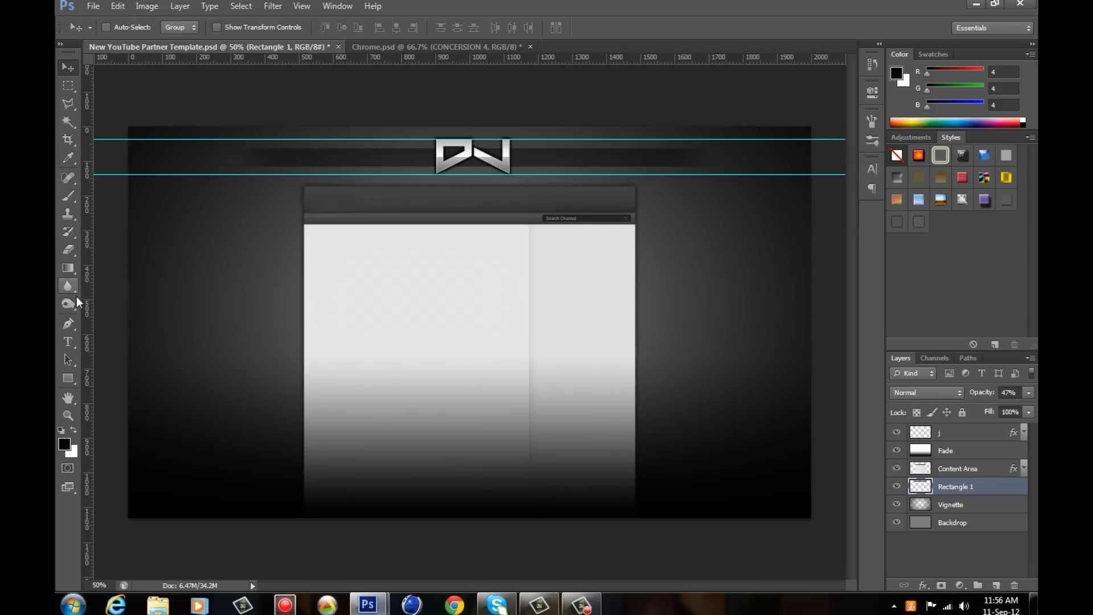
{"action": "left_click", "coordinate": [68, 341]}
- Add a TWITTER label in the Zero Threes font on the header bar
{"action": "left_click", "coordinate": [201, 27]}
{"action": "left_click", "coordinate": [231, 206]}
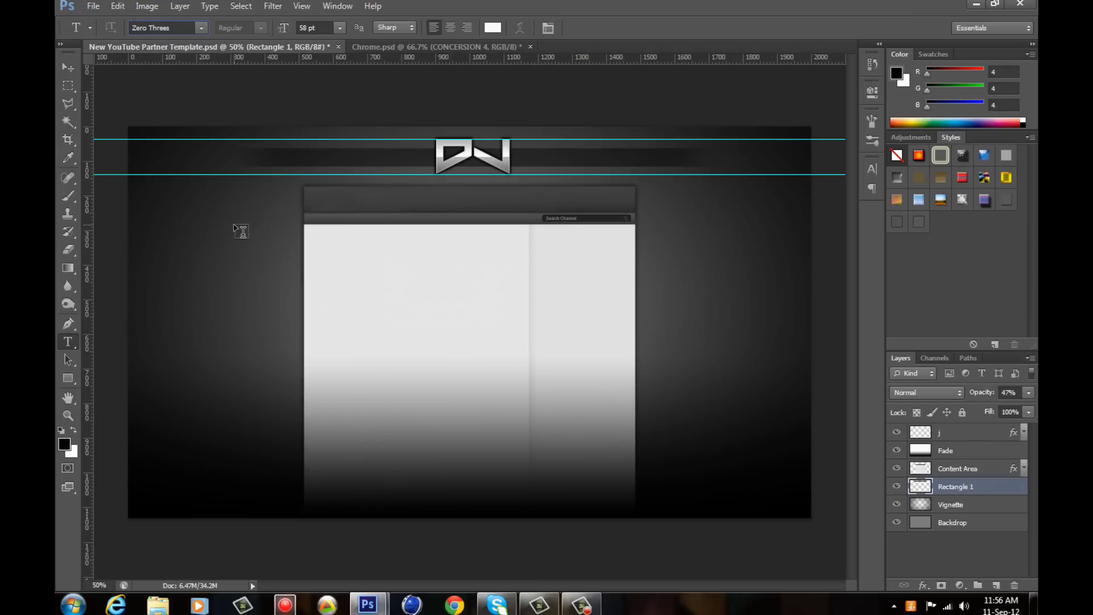
{"action": "left_click", "coordinate": [272, 150]}
{"action": "type", "text": "TWITTE"}
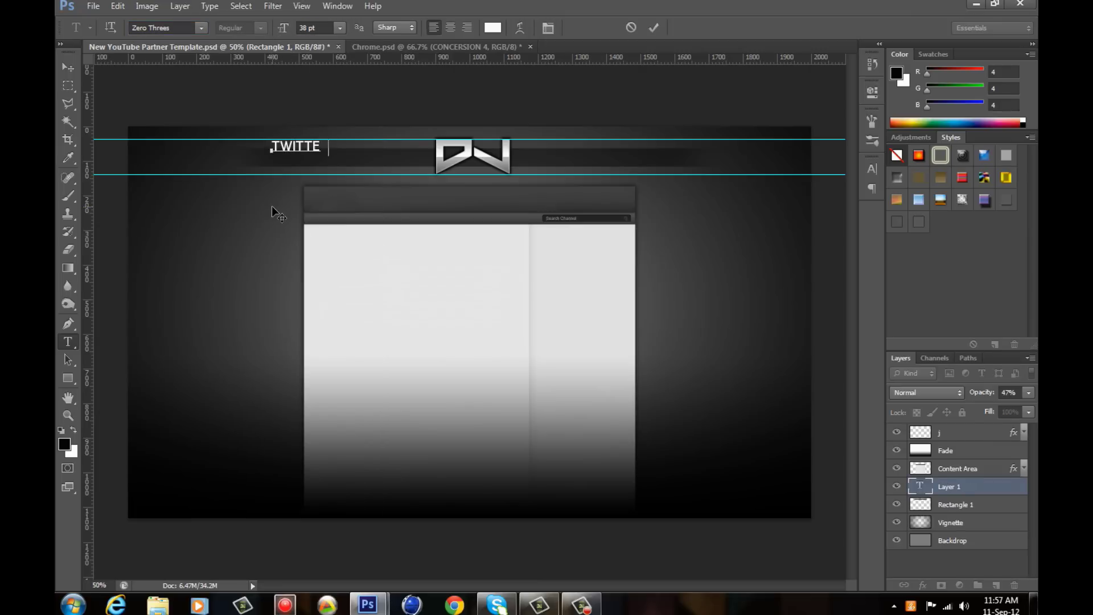
{"action": "type", "text": "r"}
{"action": "key", "text": "ctrl+Return"}
- Resize the TWITTER label and paste the chrome layer style onto it
{"action": "key", "text": "ctrl+plus"}
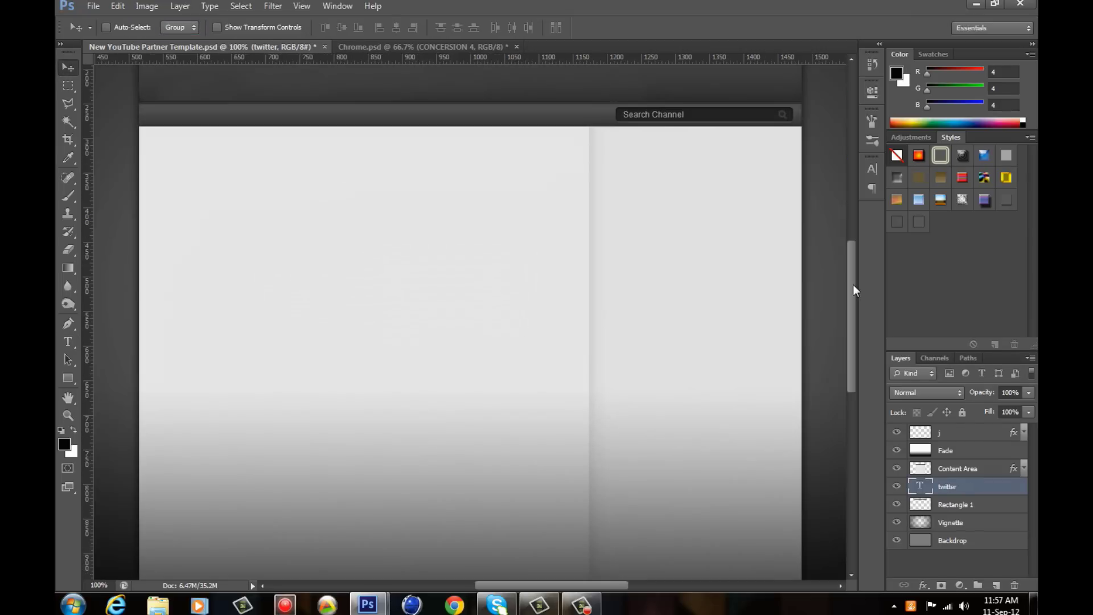
{"action": "scroll", "coordinate": [853, 284], "scroll_direction": "up", "scroll_amount": 3}
{"action": "mouse_move", "coordinate": [587, 586]}
{"action": "left_mouse_down"}
{"action": "mouse_move", "coordinate": [417, 248]}
{"action": "mouse_move", "coordinate": [319, 214]}
{"action": "mouse_move", "coordinate": [367, 202]}
{"action": "left_mouse_up"}
{"action": "key", "text": "ctrl+t"}
{"action": "key", "text": "v"}
{"action": "left_click", "coordinate": [461, 226]}
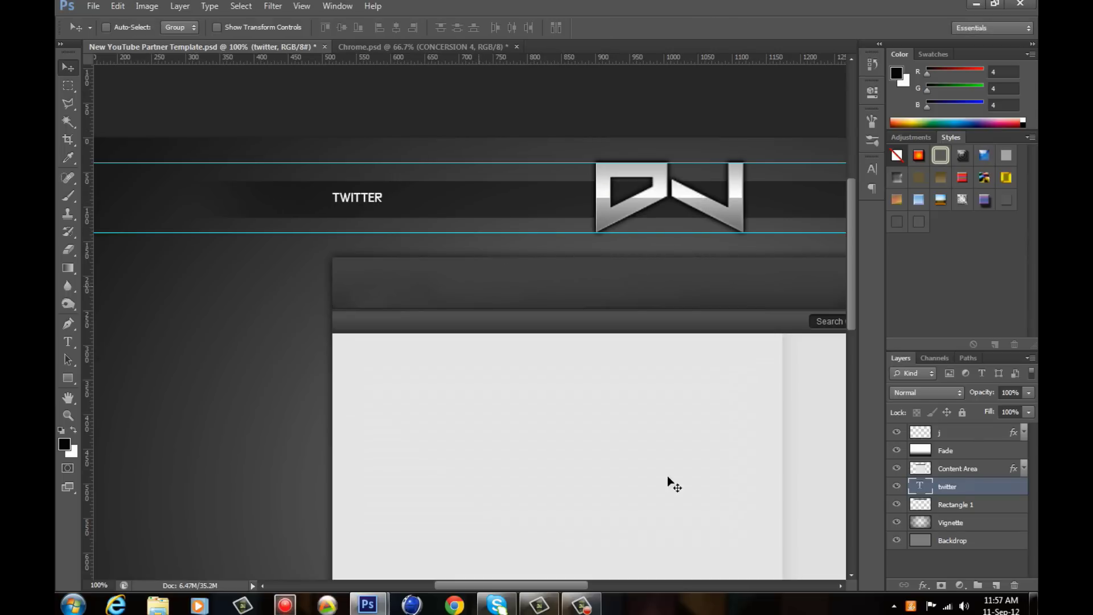
{"action": "right_click", "coordinate": [961, 489]}
{"action": "left_click", "coordinate": [836, 435]}
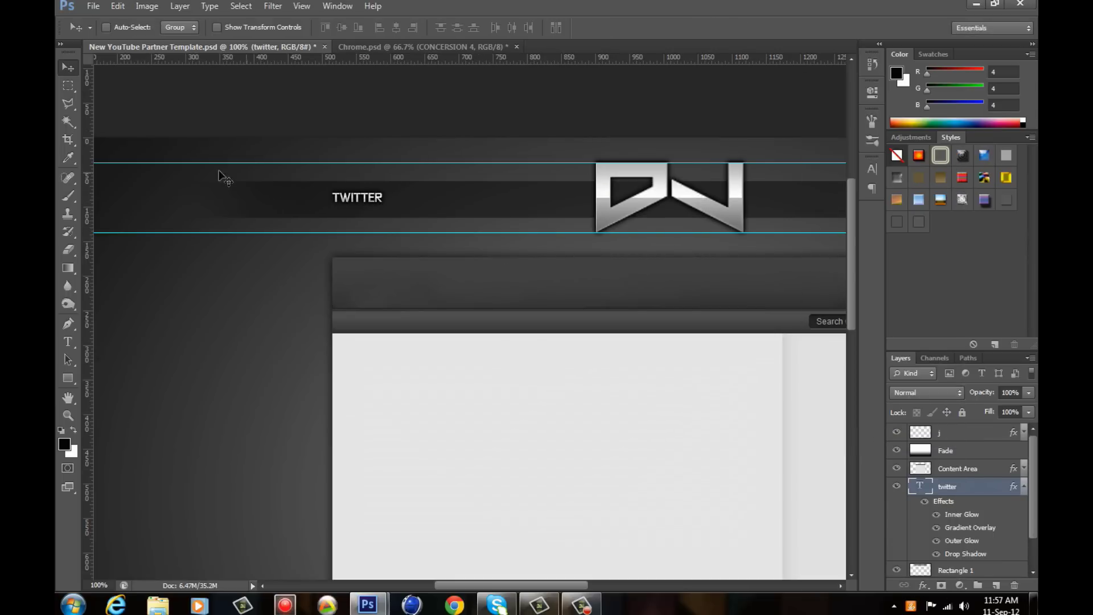
{"action": "left_click", "coordinate": [1024, 488]}
- Duplicate TWITTER as a 'facebook' layer, move it toward the logo, and retype it FACEBOOK
{"action": "key", "text": "ctrl+j"}
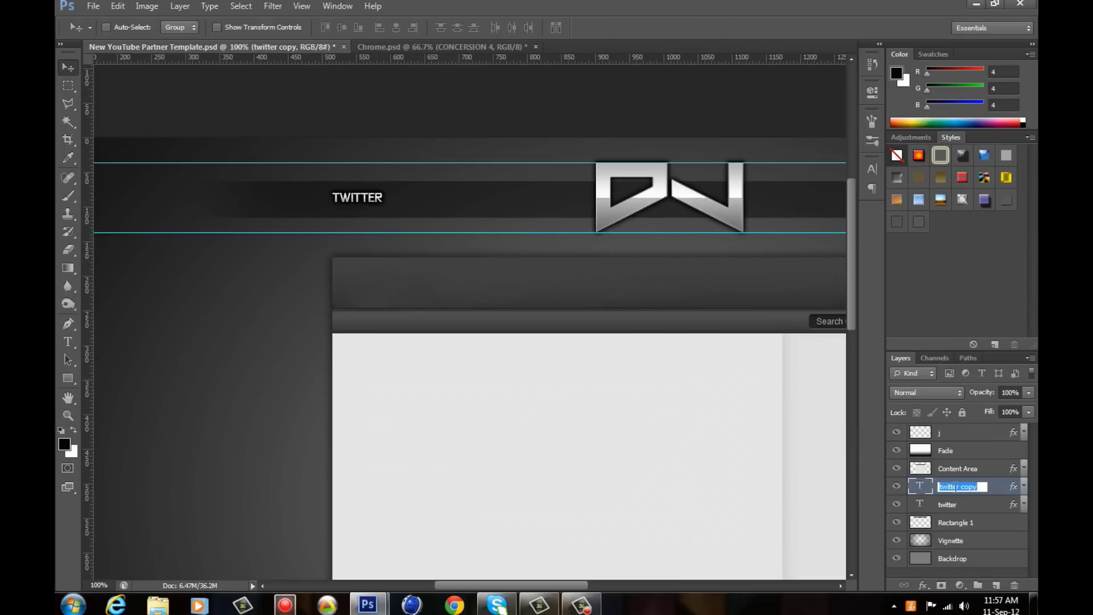
{"action": "type", "text": "facebook"}
{"action": "key", "text": "Return"}
{"action": "left_click_drag", "start_coordinate": [391, 210], "coordinate": [526, 211]}
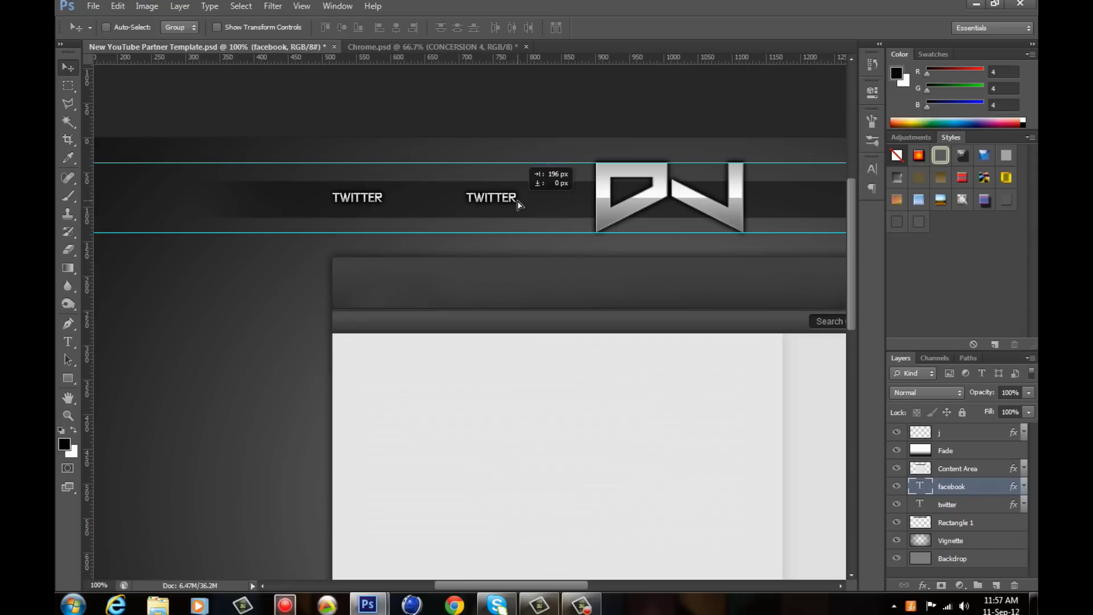
{"action": "key", "text": "t"}
{"action": "double_click", "coordinate": [461, 200]}
{"action": "left_click", "coordinate": [461, 199]}
{"action": "type", "text": "FACEBOOK"}
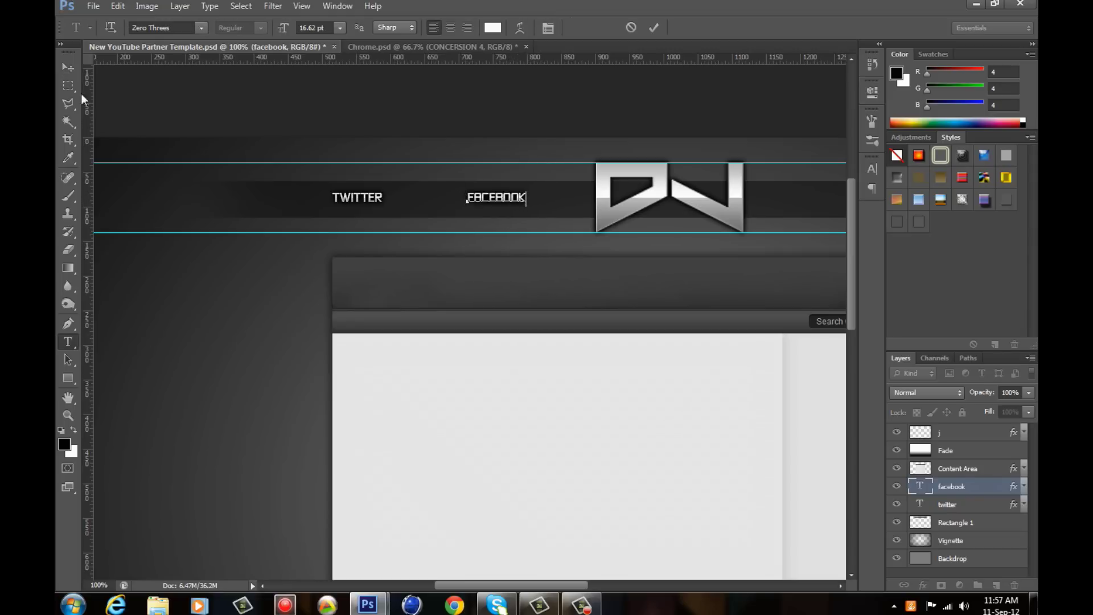
{"action": "left_click", "coordinate": [68, 67]}
{"action": "left_click_drag", "start_coordinate": [565, 585], "coordinate": [636, 589]}
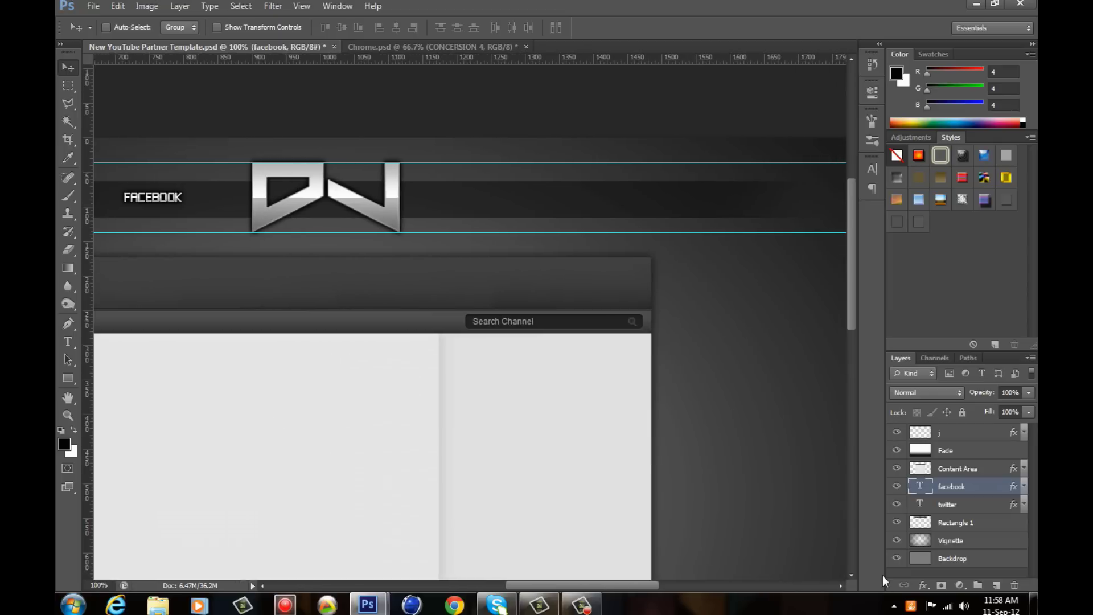
{"action": "key", "text": "ctrl+j"}
- Rename the duplicated label 'twitch', move it right of the logo, and retype it TWITCH
{"action": "double_click", "coordinate": [953, 486]}
{"action": "type", "text": "twitch"}
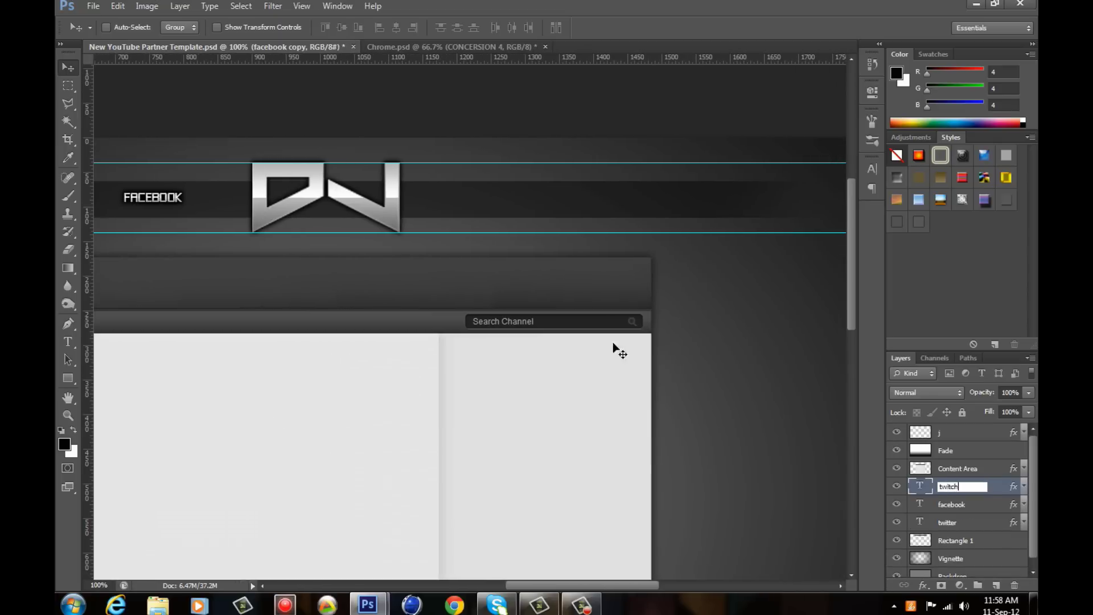
{"action": "left_click_drag", "start_coordinate": [161, 198], "coordinate": [466, 198]}
{"action": "key", "text": "t"}
{"action": "double_click", "coordinate": [411, 199]}
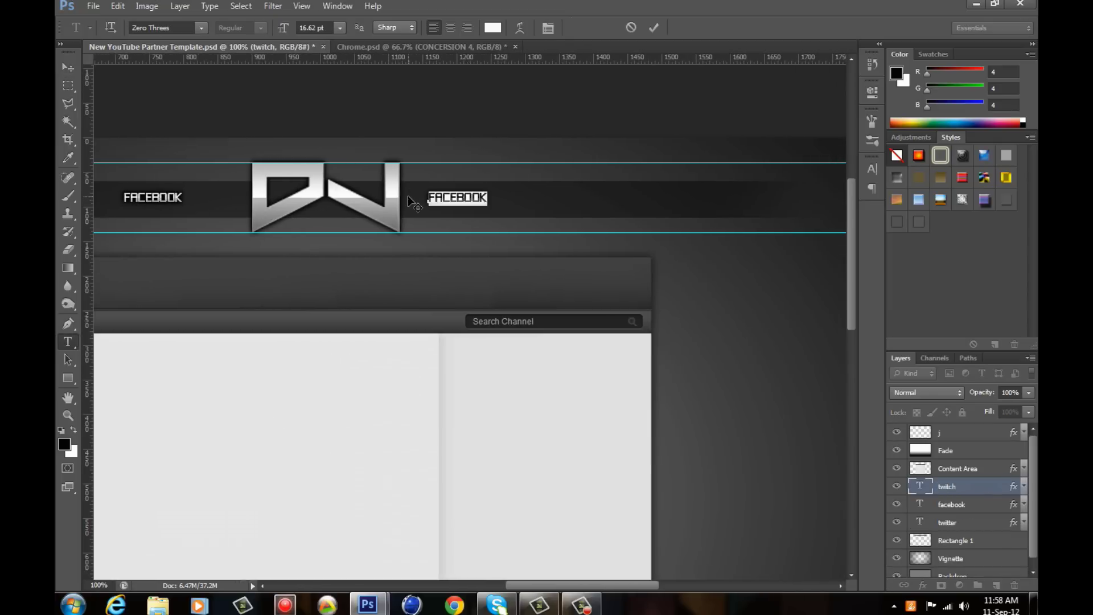
{"action": "type", "text": "TWITCH"}
{"action": "left_click", "coordinate": [68, 67]}
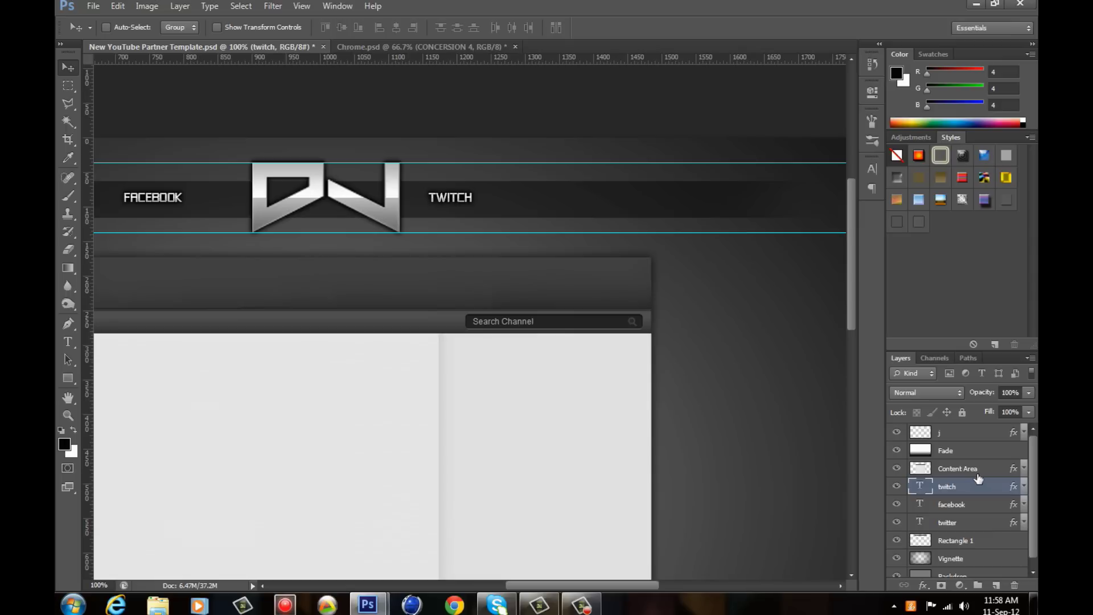
- Add a COMMUNITY label further right and nudge FACEBOOK to even the spacing
{"action": "key", "text": "ctrl+j"}
{"action": "type", "text": "community"}
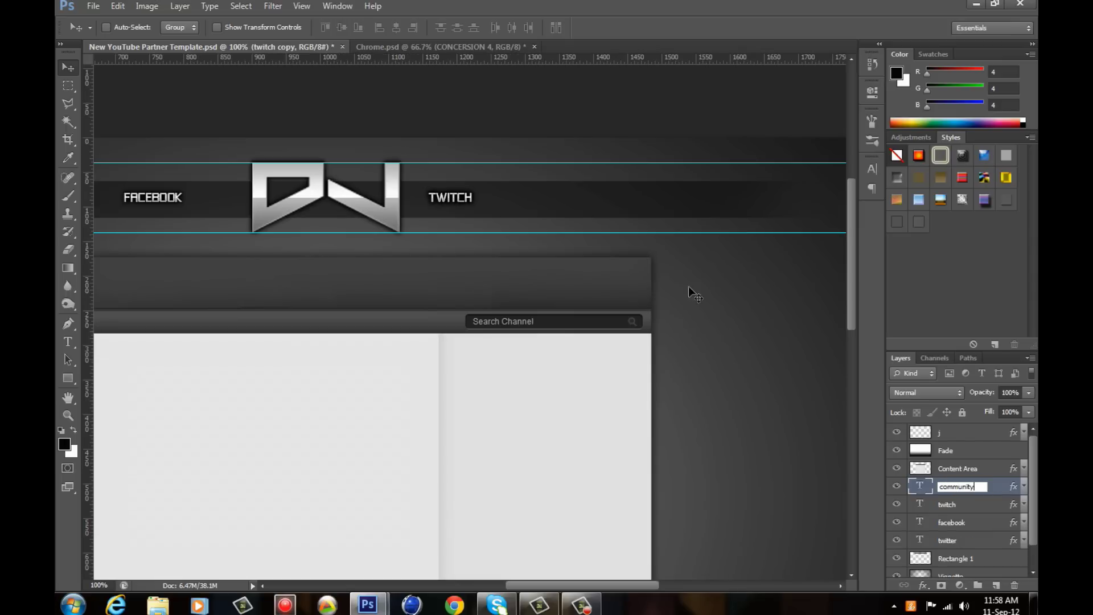
{"action": "left_click_drag", "start_coordinate": [449, 199], "coordinate": [608, 202]}
{"action": "key", "text": "t"}
{"action": "double_click", "coordinate": [603, 199]}
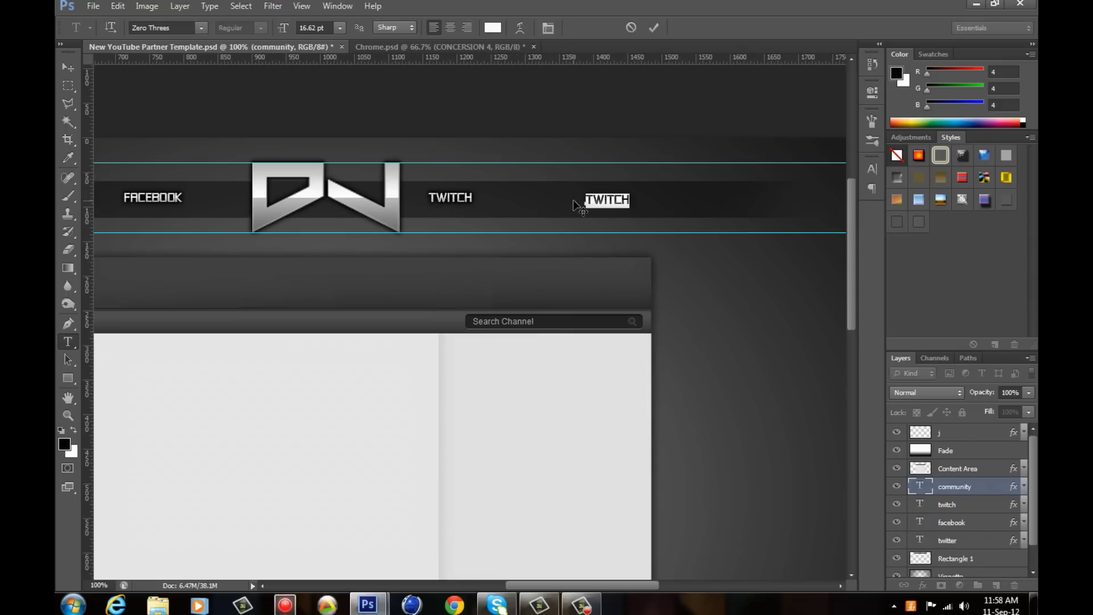
{"action": "type", "text": "COMMUNITY"}
{"action": "left_click", "coordinate": [68, 67]}
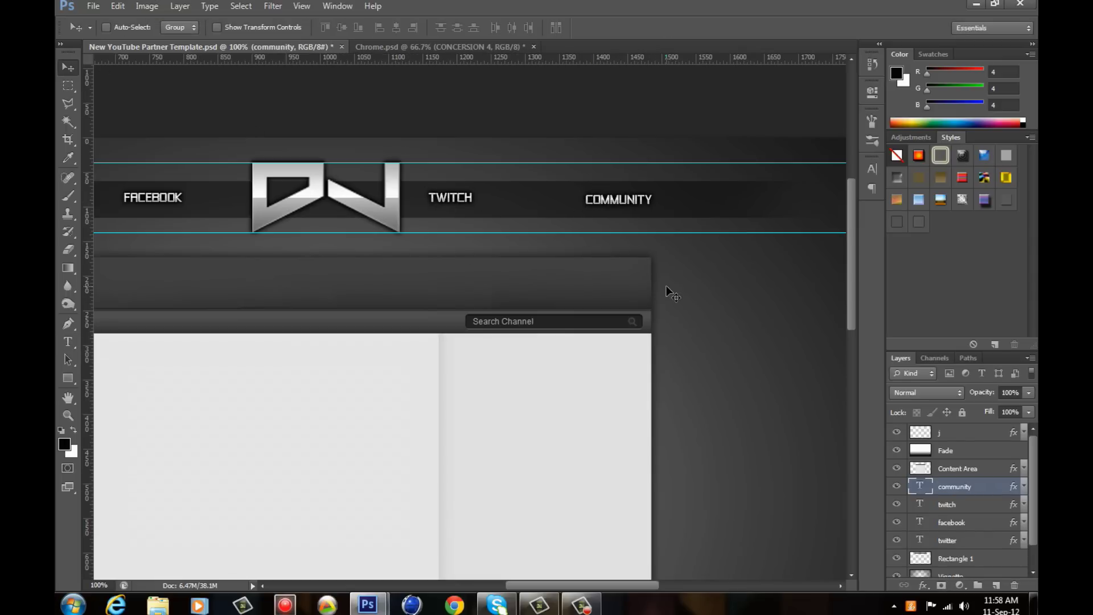
{"action": "scroll", "coordinate": [666, 285], "scroll_direction": "down", "scroll_amount": 2}
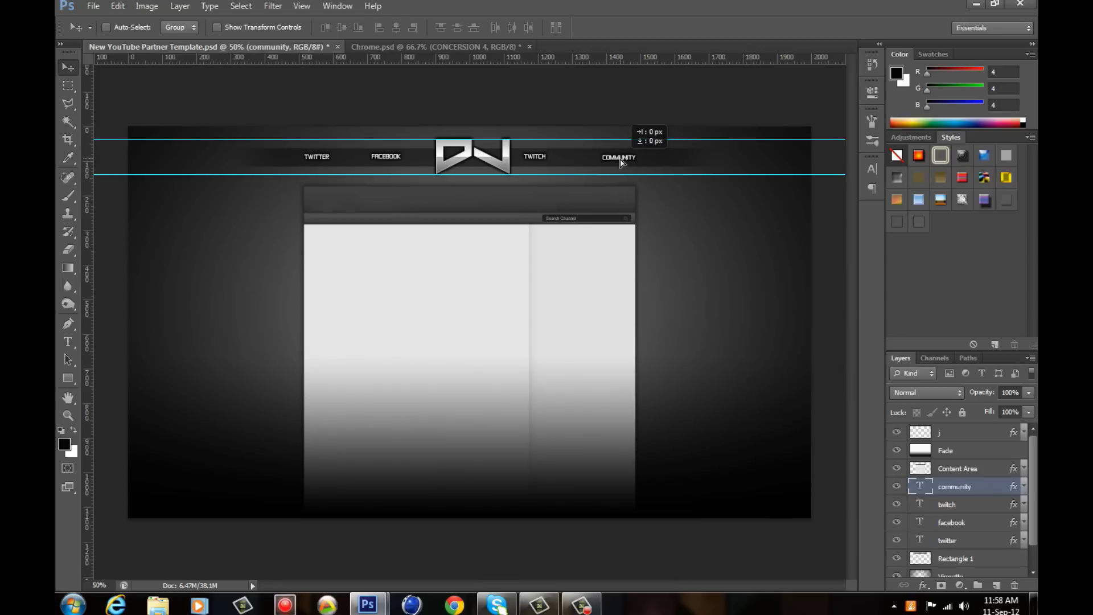
{"action": "left_click", "coordinate": [960, 528]}
{"action": "left_click_drag", "start_coordinate": [396, 162], "coordinate": [403, 162]}
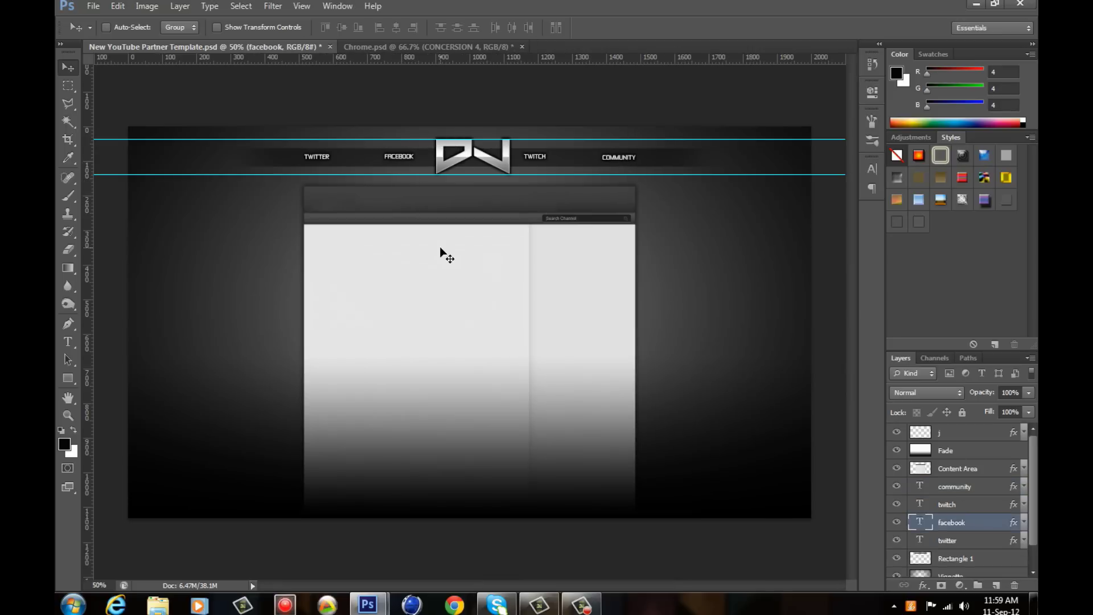
- Open eclairs (1).png from the lightnings folder and drag it into the YouTube template
{"action": "left_click", "coordinate": [93, 6]}
{"action": "left_click", "coordinate": [114, 34]}
{"action": "left_click", "coordinate": [594, 120]}
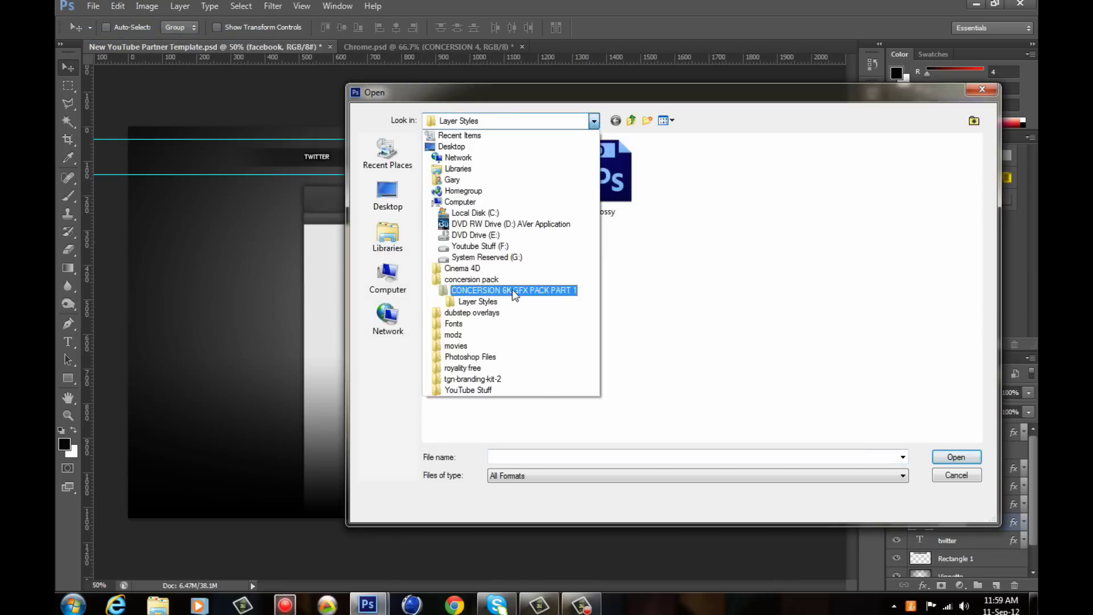
{"action": "left_click", "coordinate": [501, 286]}
{"action": "double_click", "coordinate": [555, 208]}
{"action": "left_click", "coordinate": [546, 199]}
{"action": "double_click", "coordinate": [547, 199]}
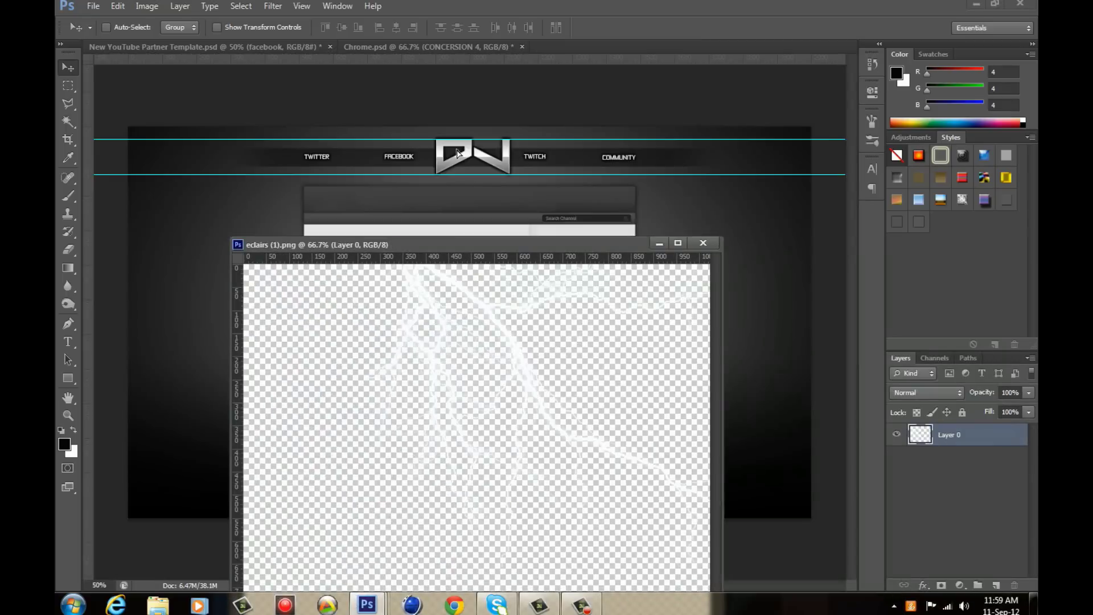
{"action": "mouse_move", "coordinate": [569, 427]}
{"action": "left_mouse_down"}
{"action": "mouse_move", "coordinate": [478, 185]}
{"action": "mouse_move", "coordinate": [459, 60]}
{"action": "left_mouse_up"}
- Position the lightning and move its layer below Rectangle 1
{"action": "left_click_drag", "start_coordinate": [478, 170], "coordinate": [365, 171]}
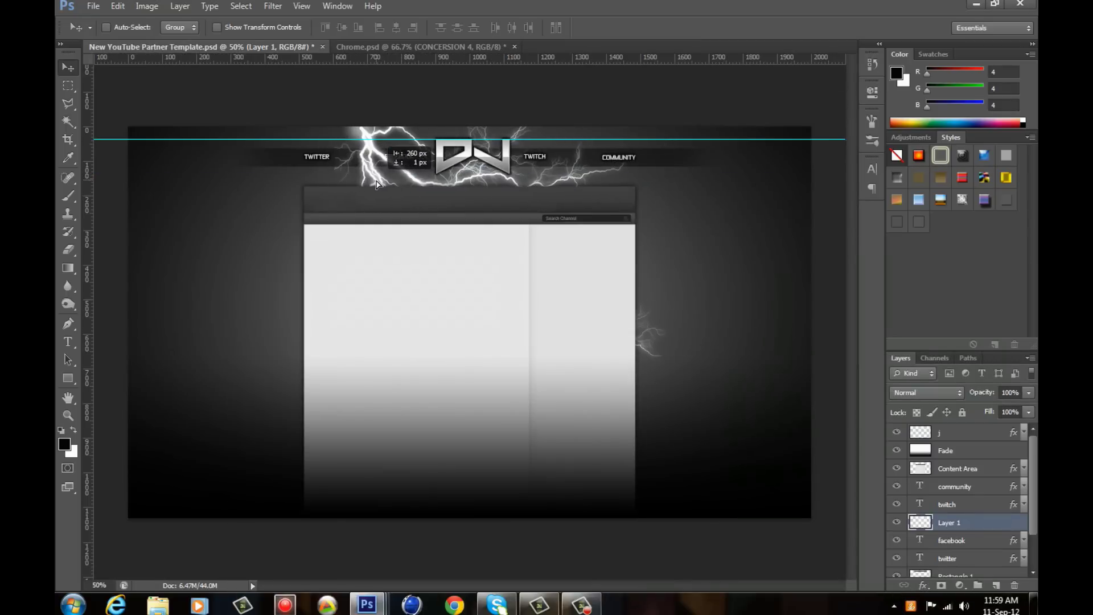
{"action": "scroll", "coordinate": [1036, 532], "scroll_direction": "down", "scroll_amount": 2}
{"action": "scroll", "coordinate": [1036, 532], "scroll_direction": "down", "scroll_amount": 1}
{"action": "left_click_drag", "start_coordinate": [949, 477], "coordinate": [968, 541]}
- Give the lightning a bright blue Color Overlay and lower its opacity to about 39%
{"action": "right_click", "coordinate": [979, 540]}
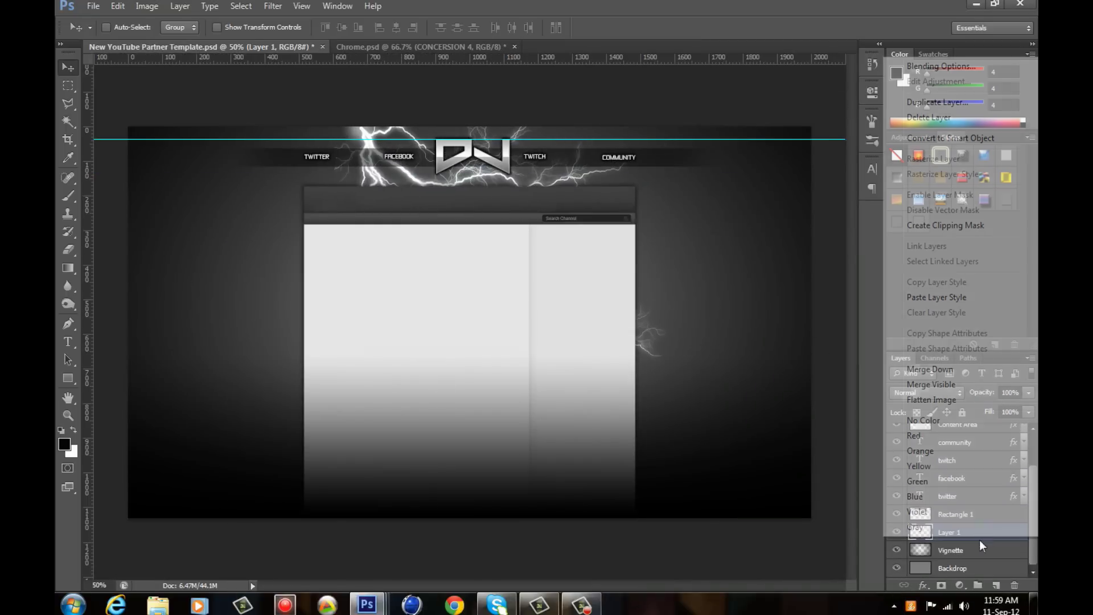
{"action": "left_click", "coordinate": [911, 66]}
{"action": "left_click", "coordinate": [420, 489]}
{"action": "left_click", "coordinate": [691, 363]}
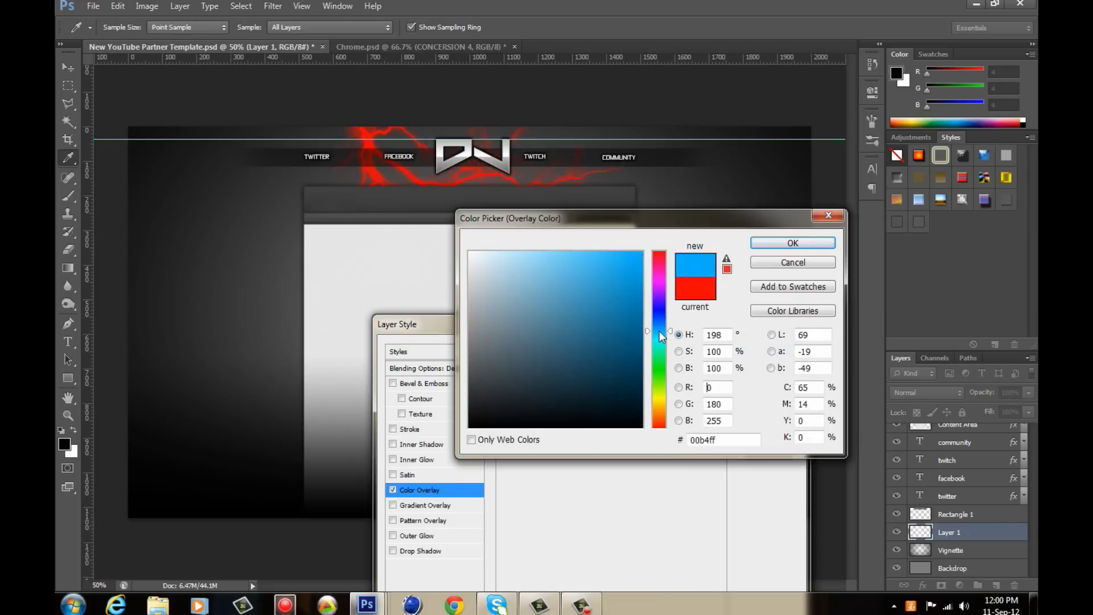
{"action": "left_click", "coordinate": [659, 326]}
{"action": "left_click", "coordinate": [792, 242]}
{"action": "left_click", "coordinate": [824, 349]}
{"action": "left_click_drag", "start_coordinate": [982, 392], "coordinate": [936, 396]}
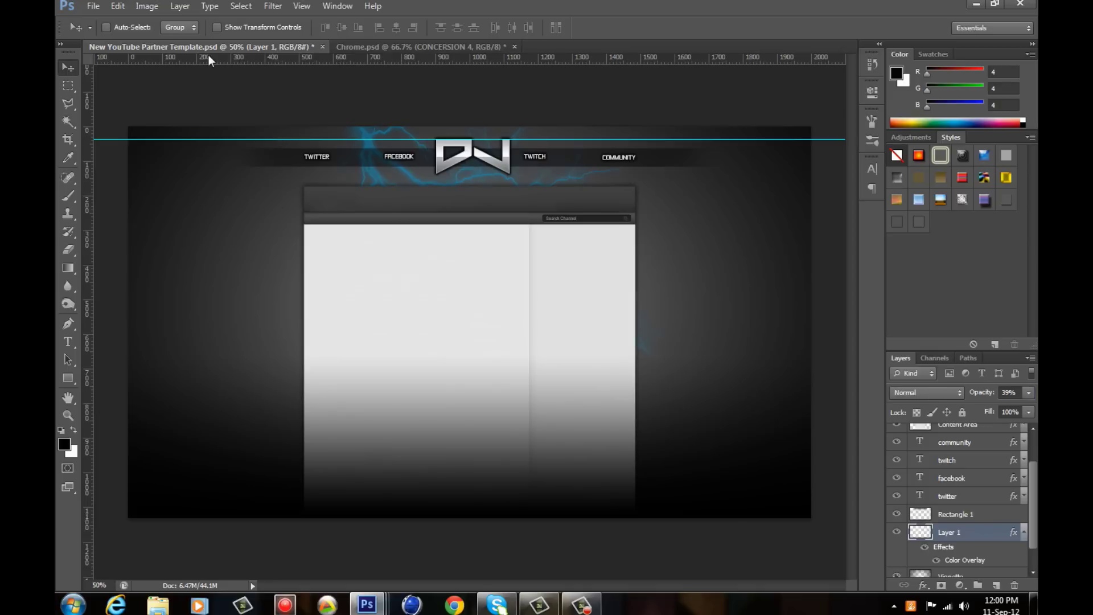
{"action": "left_click", "coordinate": [93, 5]}
- Open the (New) Yeousch YouTube Partner Template from the youtube layout folder
{"action": "left_click", "coordinate": [108, 28]}
{"action": "double_click", "coordinate": [518, 380]}
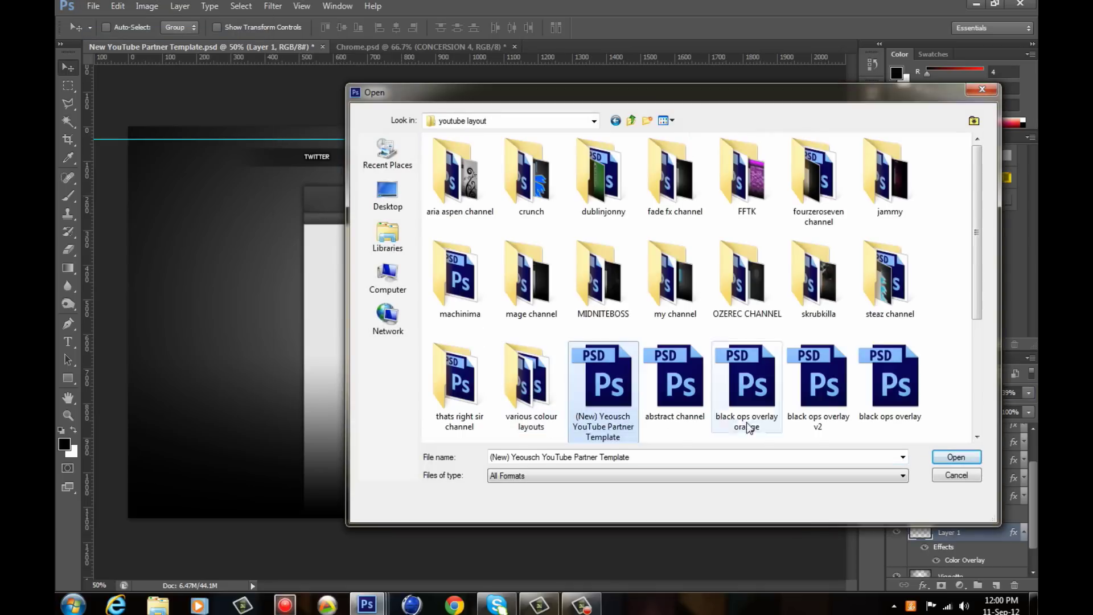
{"action": "double_click", "coordinate": [605, 378]}
{"action": "key", "text": "ctrl+plus"}
{"action": "key", "text": "ctrl+plus"}
{"action": "key", "text": "ctrl+plus"}
{"action": "left_click_drag", "start_coordinate": [852, 301], "coordinate": [869, 224]}
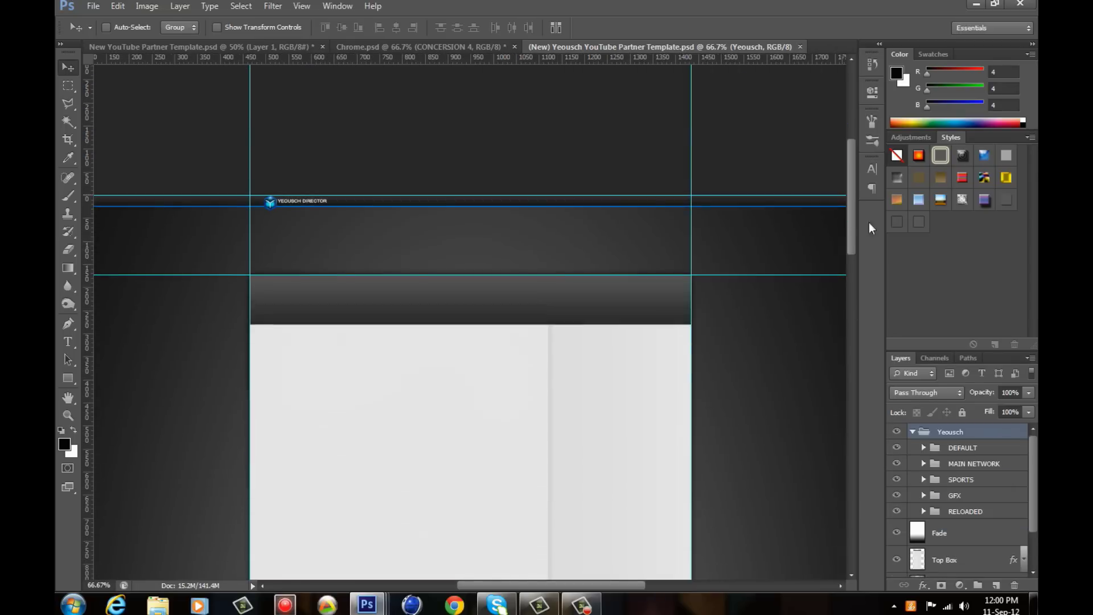
- Delete the unneeded layer groups, Fade and Top Box from the Yeousch template
{"action": "left_click", "coordinate": [896, 533]}
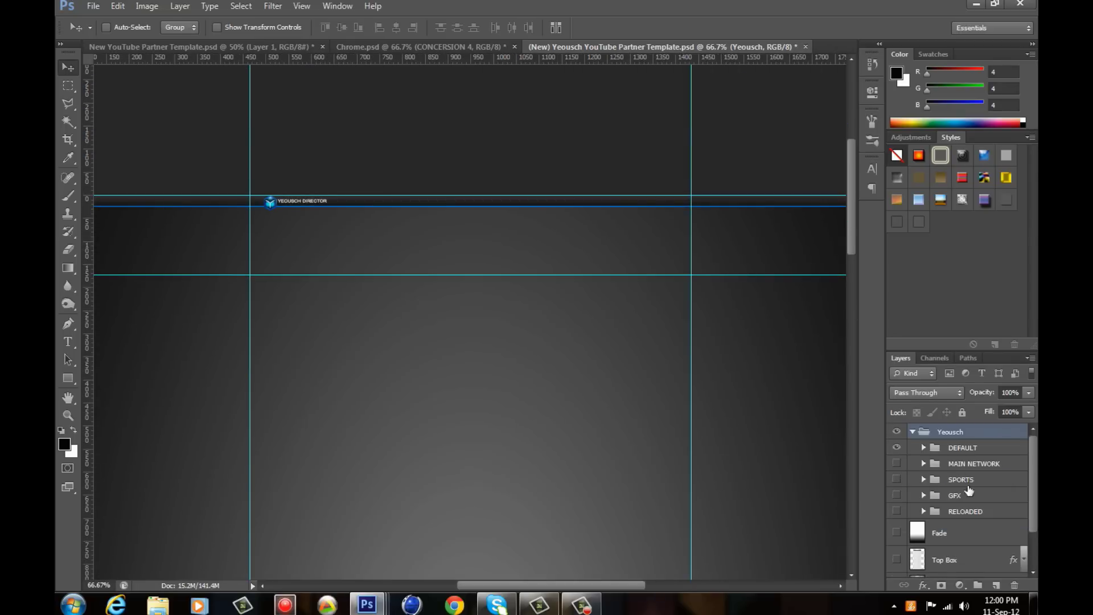
{"action": "left_click", "coordinate": [968, 463]}
{"action": "left_click", "coordinate": [968, 511], "text": "shift"}
{"action": "key", "text": "Delete"}
{"action": "left_click", "coordinate": [927, 473], "text": "shift"}
{"action": "key", "text": "Delete"}
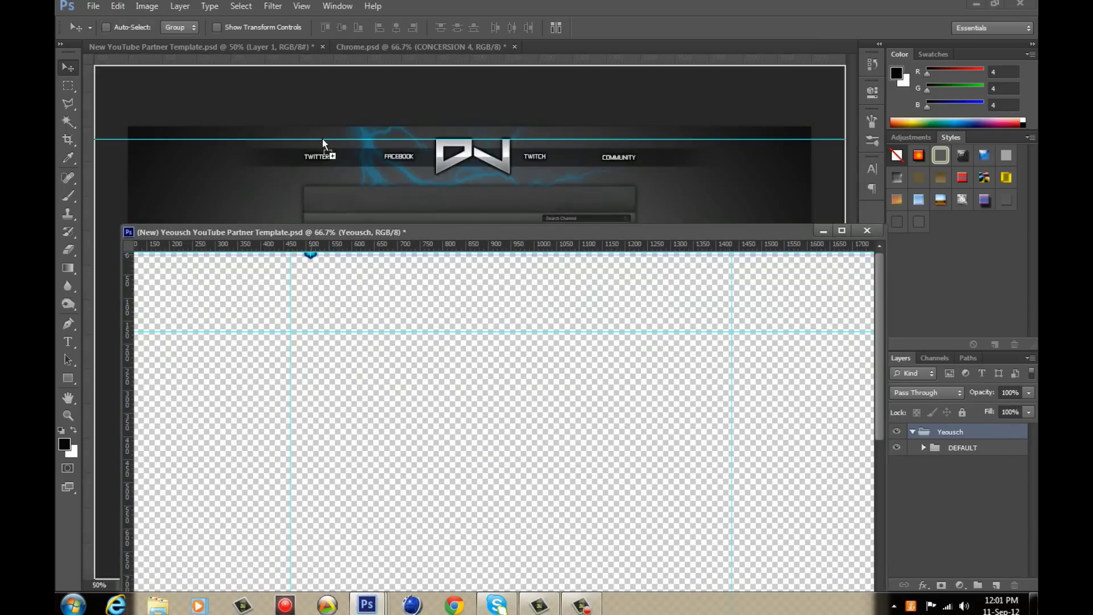
- Drag the Yeousch group into the main template and place the YEOUSCH DIRECTOR bar top-left
{"action": "mouse_move", "coordinate": [893, 432]}
{"action": "left_mouse_down"}
{"action": "mouse_move", "coordinate": [322, 138]}
{"action": "mouse_move", "coordinate": [350, 132]}
{"action": "left_mouse_up"}
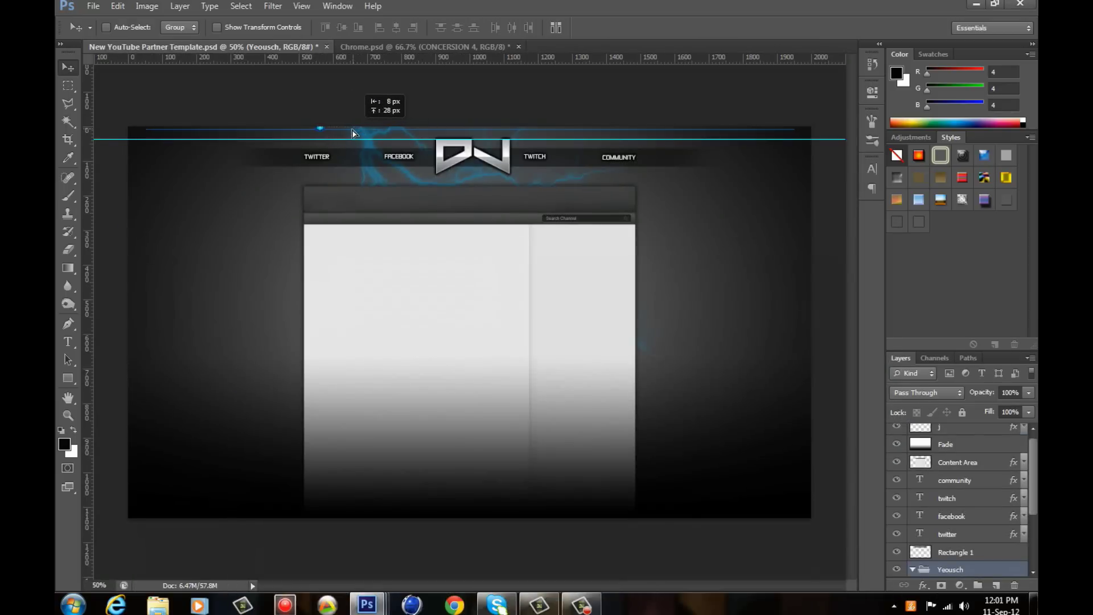
{"action": "key", "text": "ctrl+plus"}
{"action": "mouse_move", "coordinate": [234, 283]}
{"action": "left_mouse_down"}
{"action": "mouse_move", "coordinate": [430, 284]}
{"action": "mouse_move", "coordinate": [359, 288]}
{"action": "left_mouse_up"}
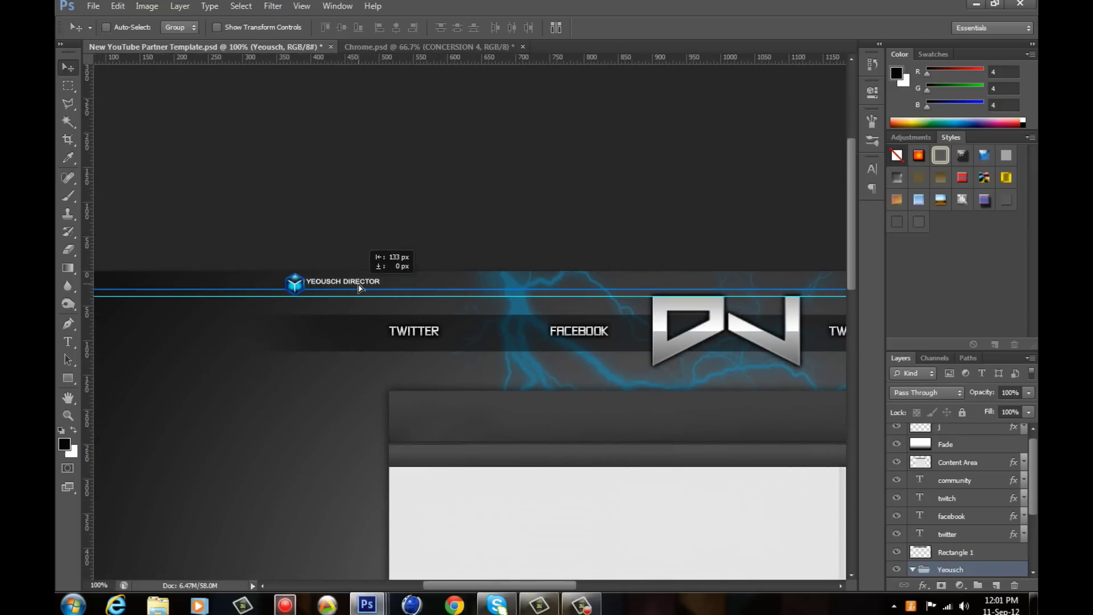
{"action": "key", "text": "ctrl+minus"}
{"action": "key", "text": "ctrl+minus"}
{"action": "key", "text": "e"}
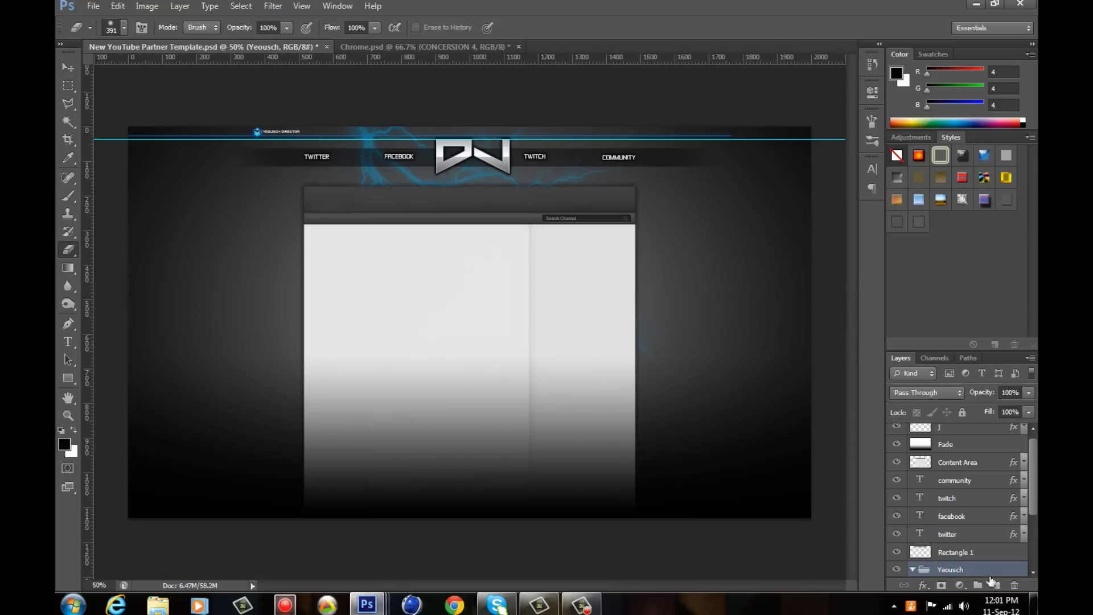
{"action": "right_click", "coordinate": [945, 567]}
{"action": "left_click", "coordinate": [934, 261]}
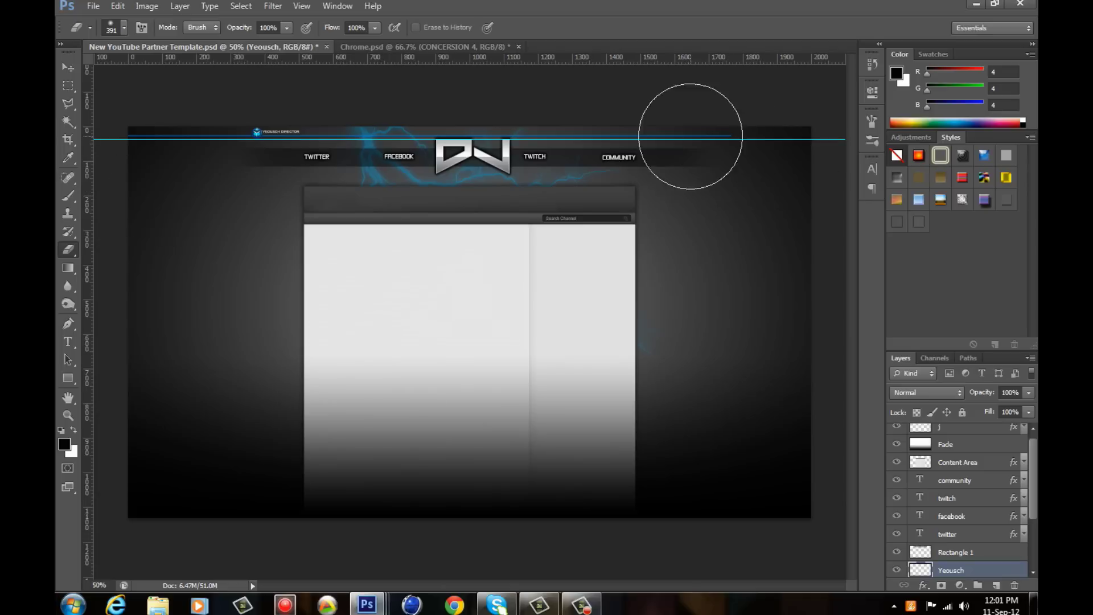
{"action": "key", "text": "v"}
{"action": "left_click_drag", "start_coordinate": [277, 134], "coordinate": [320, 135]}
{"action": "key", "text": "e"}
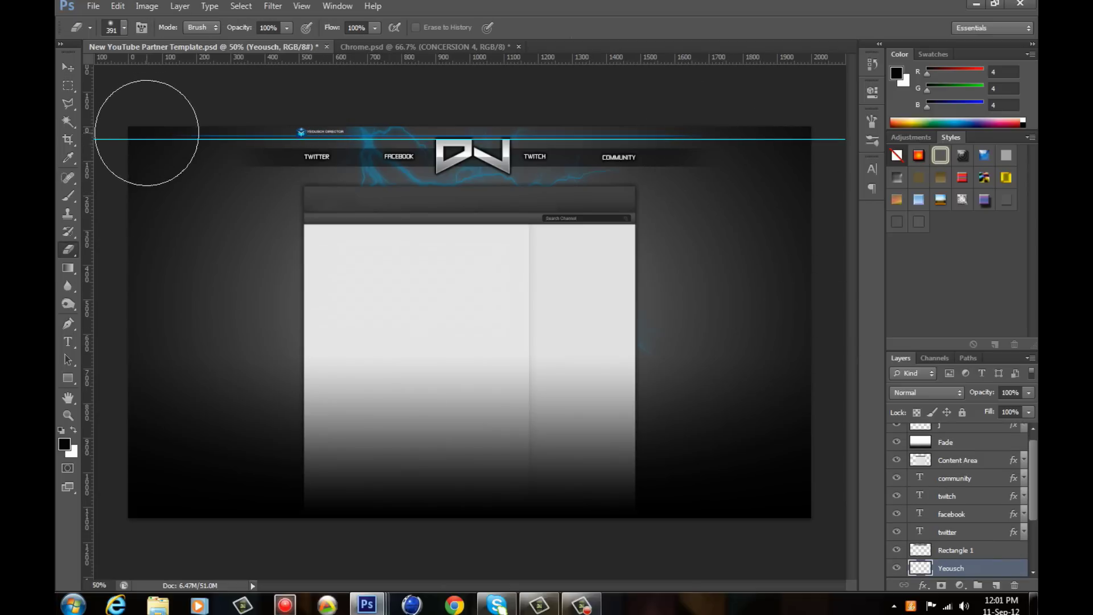
{"action": "left_click", "coordinate": [68, 67]}
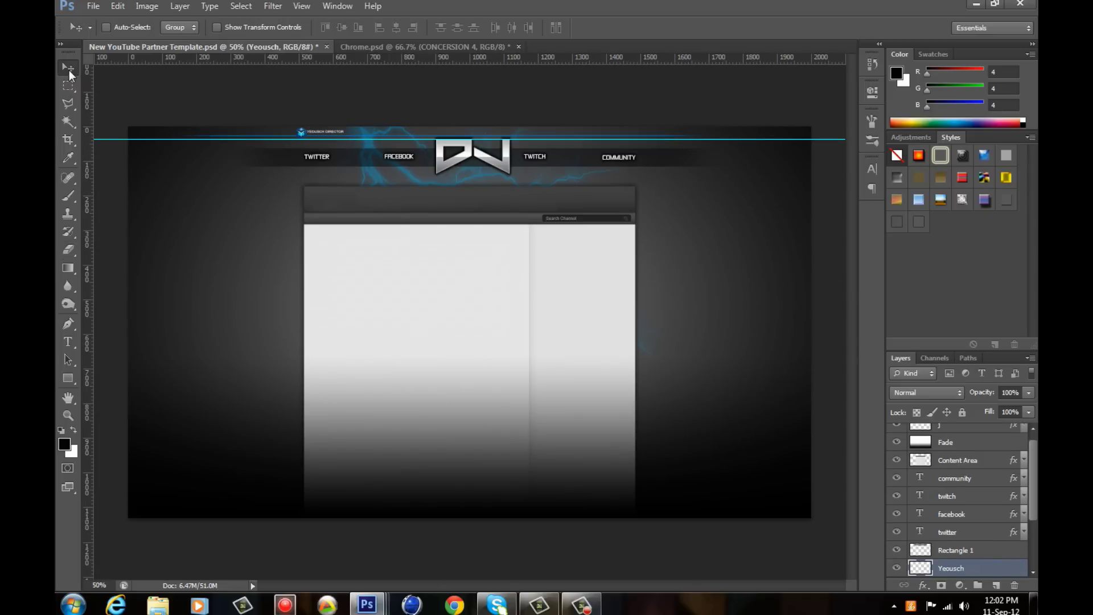
{"action": "scroll", "coordinate": [1036, 492], "scroll_direction": "down", "scroll_amount": 2}
{"action": "scroll", "coordinate": [1024, 500], "scroll_direction": "down", "scroll_amount": 2}
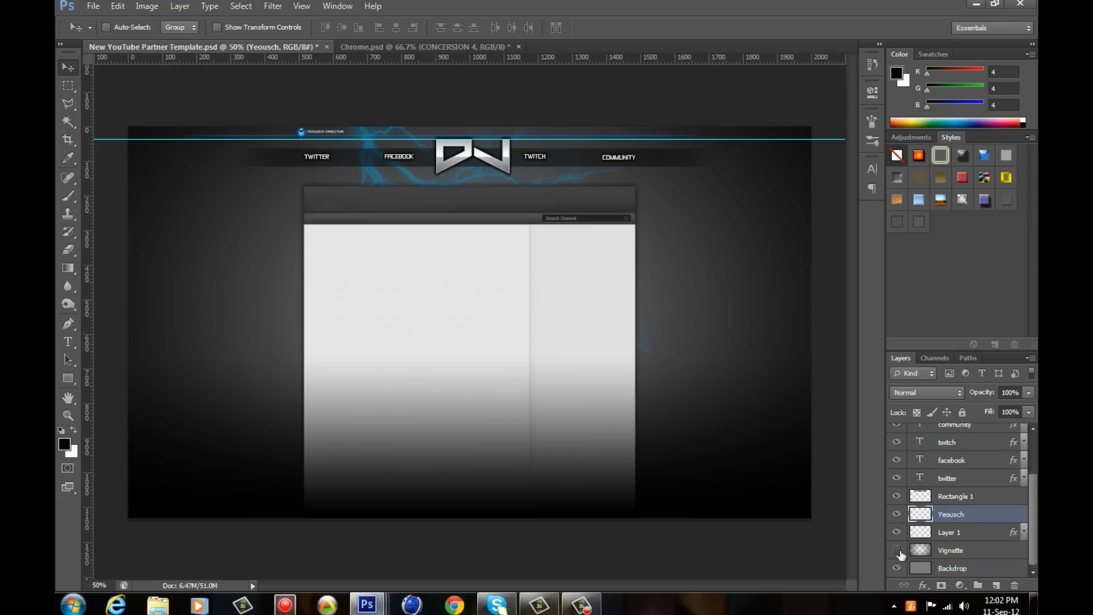
{"action": "left_click", "coordinate": [952, 567]}
{"action": "left_click", "coordinate": [918, 201]}
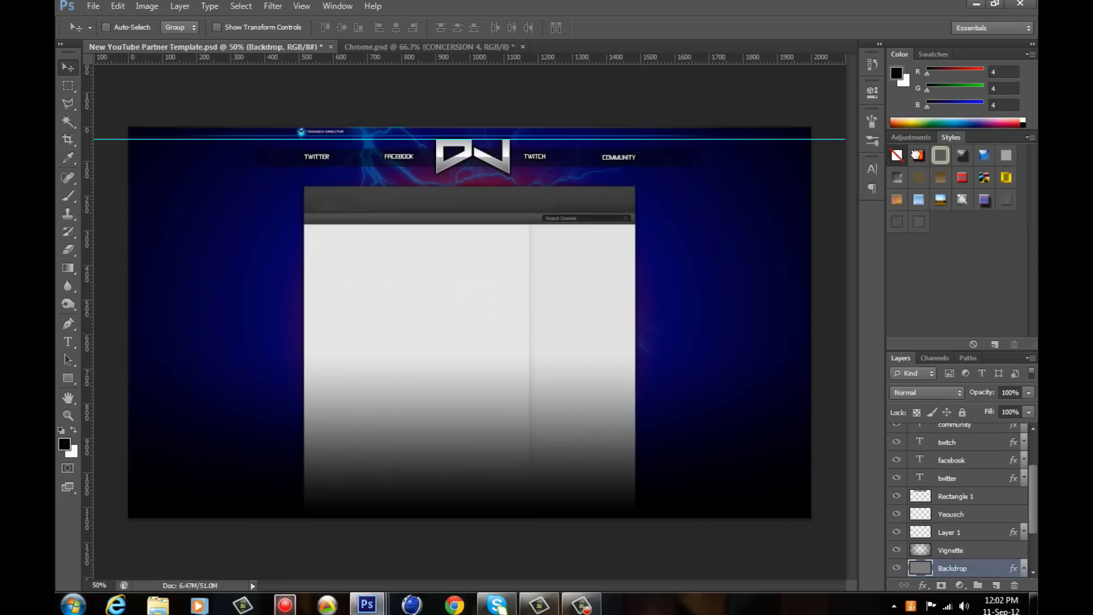
{"action": "left_click", "coordinate": [984, 161]}
{"action": "left_click", "coordinate": [1008, 202]}
{"action": "left_click", "coordinate": [919, 222]}
{"action": "left_click", "coordinate": [897, 155]}
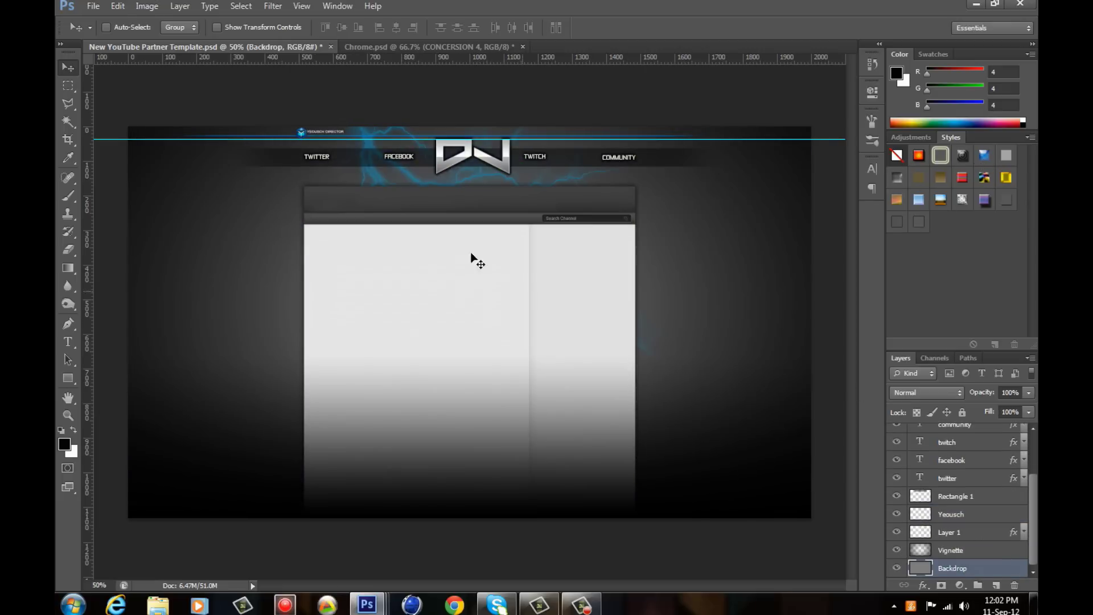
{"action": "left_click", "coordinate": [118, 6]}
{"action": "left_click", "coordinate": [148, 203]}
{"action": "left_click", "coordinate": [625, 168]}
{"action": "key", "text": "v"}
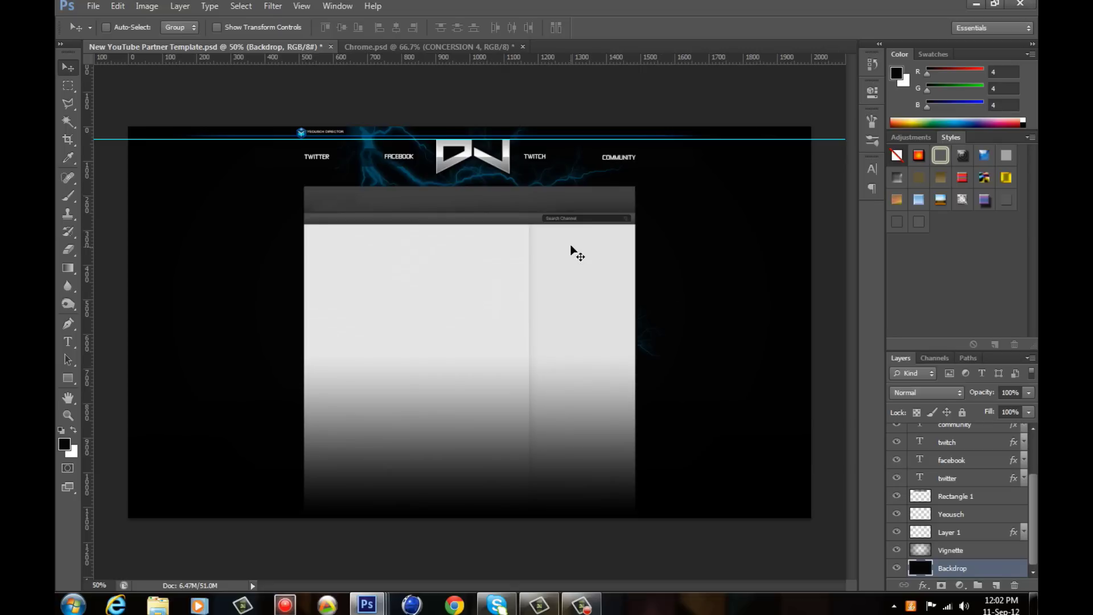
{"action": "left_click", "coordinate": [116, 6]}
{"action": "left_click", "coordinate": [137, 19]}
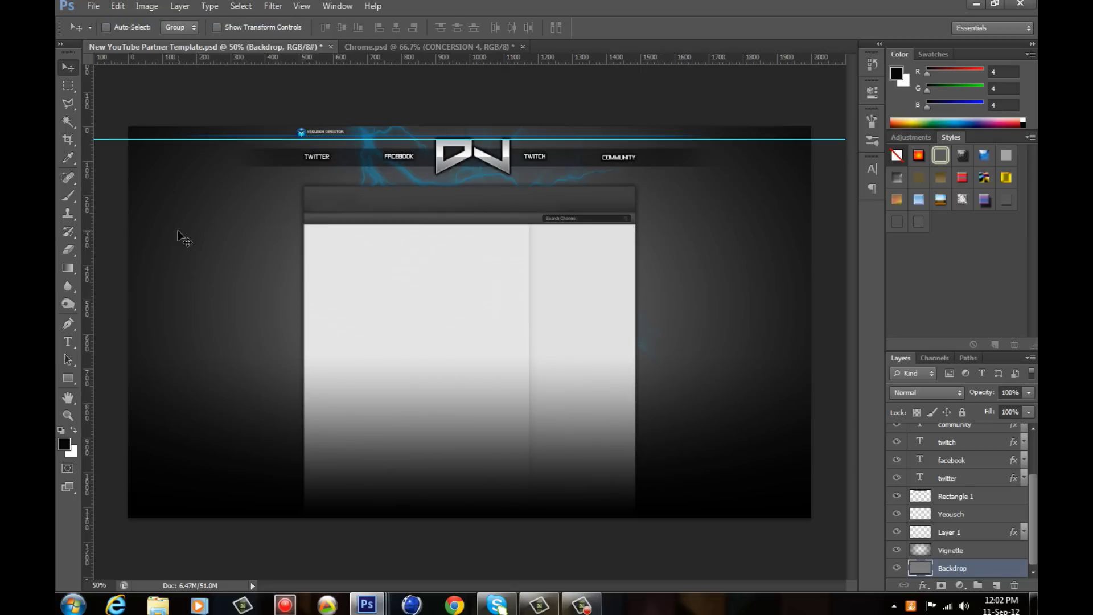
{"action": "left_click", "coordinate": [68, 347]}
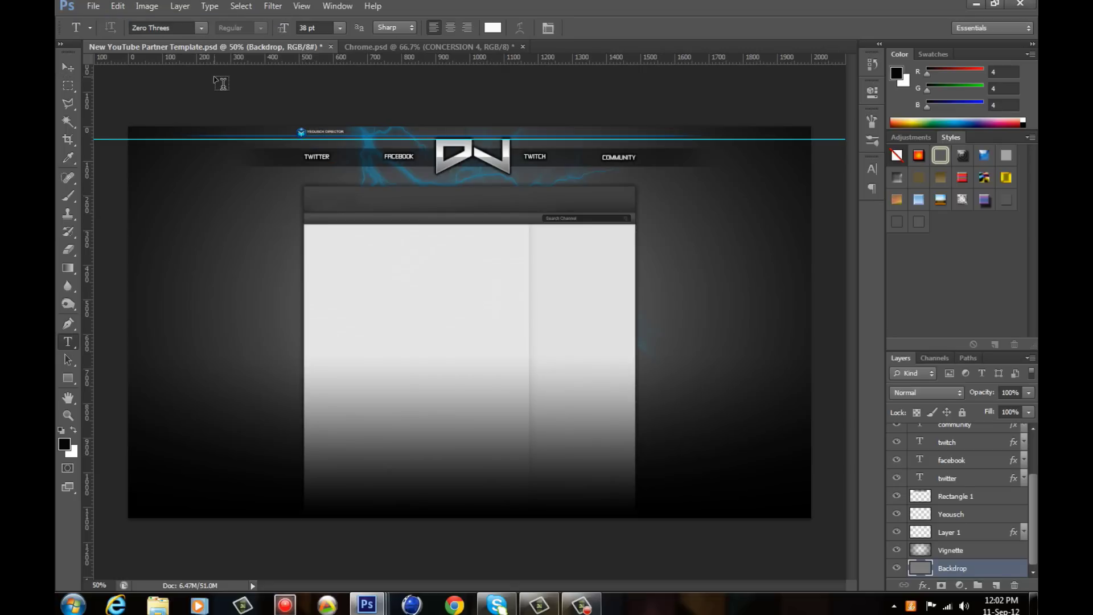
{"action": "key", "text": "v"}
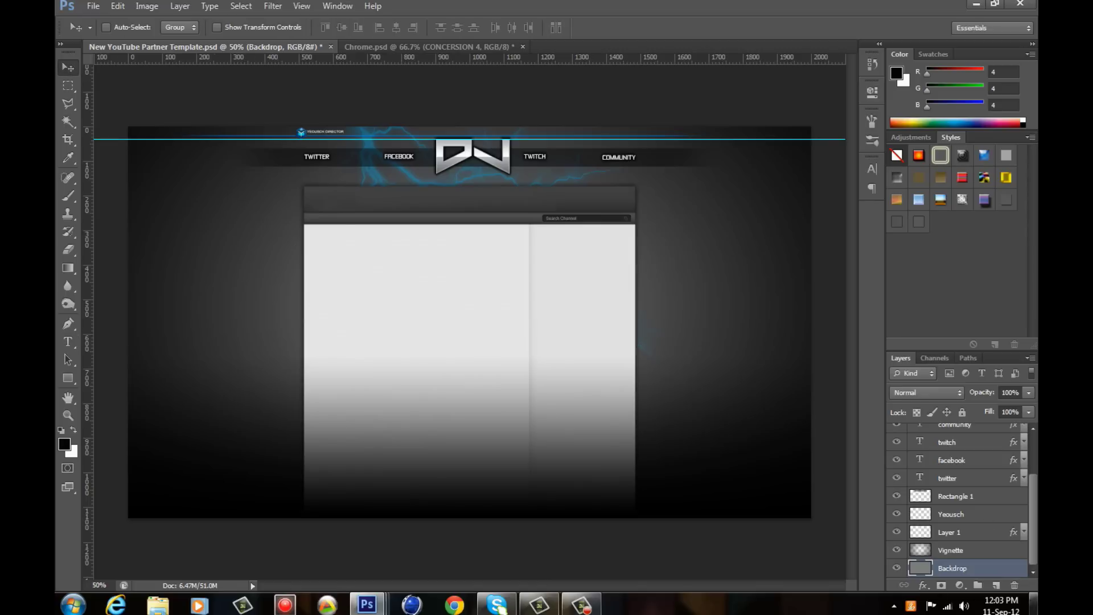
- Hide the blue glow layer and open a light flare image from the backgrounds folder
{"action": "left_click", "coordinate": [896, 532]}
{"action": "left_click", "coordinate": [93, 5]}
{"action": "left_click", "coordinate": [106, 32]}
{"action": "left_click", "coordinate": [387, 196]}
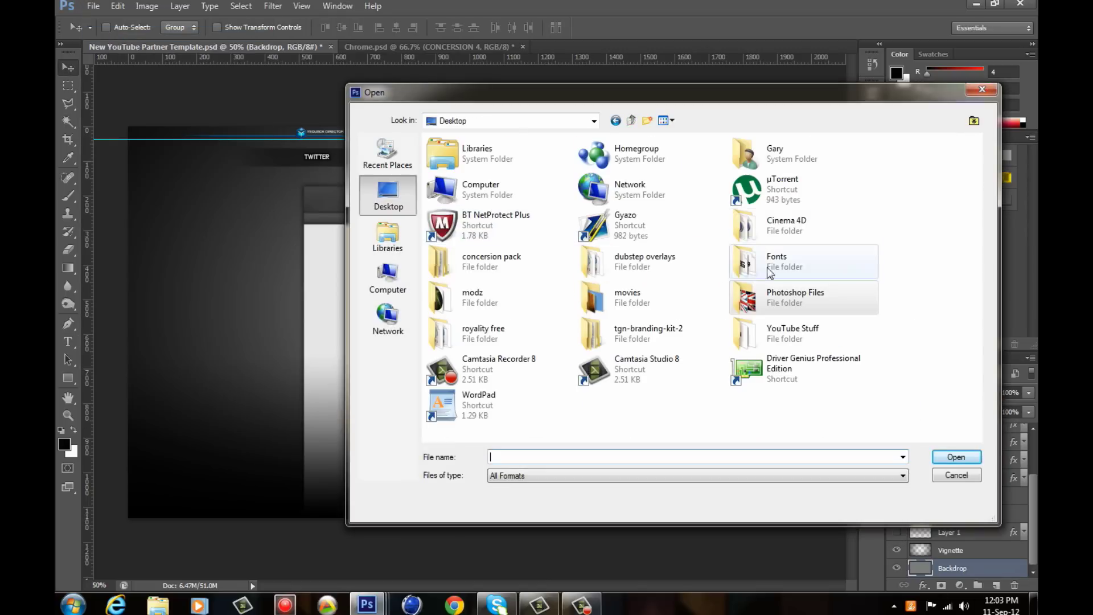
{"action": "double_click", "coordinate": [501, 261]}
{"action": "double_click", "coordinate": [501, 156]}
{"action": "double_click", "coordinate": [467, 210]}
{"action": "double_click", "coordinate": [460, 171]}
{"action": "scroll", "coordinate": [815, 383], "scroll_direction": "down", "scroll_amount": 3}
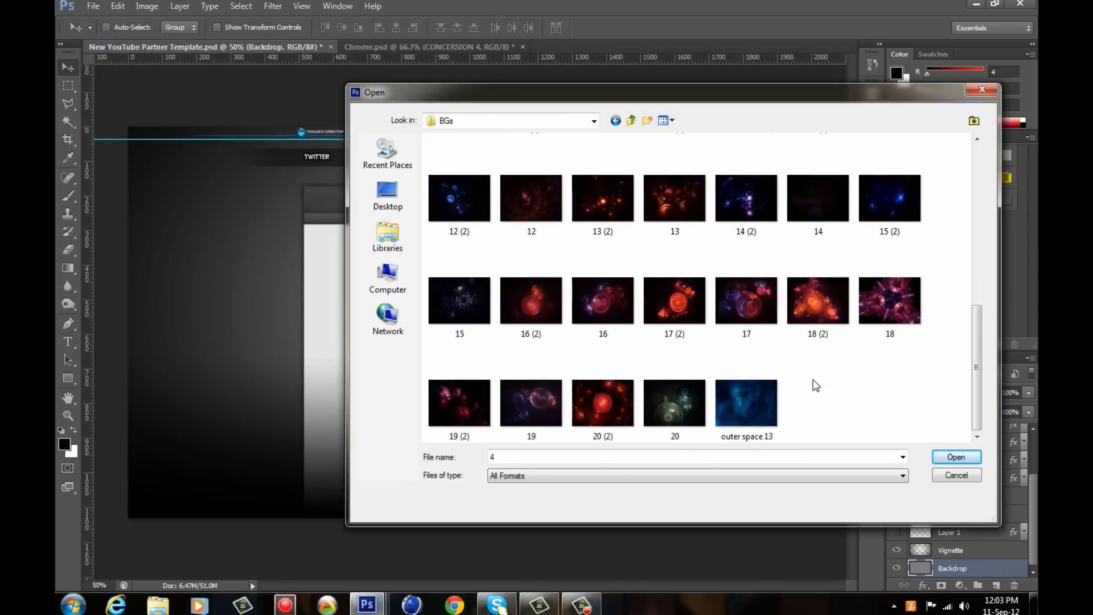
{"action": "key", "text": "BackSpace"}
{"action": "left_click", "coordinate": [475, 273]}
{"action": "double_click", "coordinate": [475, 273]}
- Drag the flare into the template and set its blend mode to Lighten
{"action": "mouse_move", "coordinate": [596, 56]}
{"action": "left_mouse_down"}
{"action": "mouse_move", "coordinate": [464, 325]}
{"action": "mouse_move", "coordinate": [503, 161]}
{"action": "left_mouse_up"}
{"action": "scroll", "coordinate": [1034, 488], "scroll_direction": "down", "scroll_amount": 1}
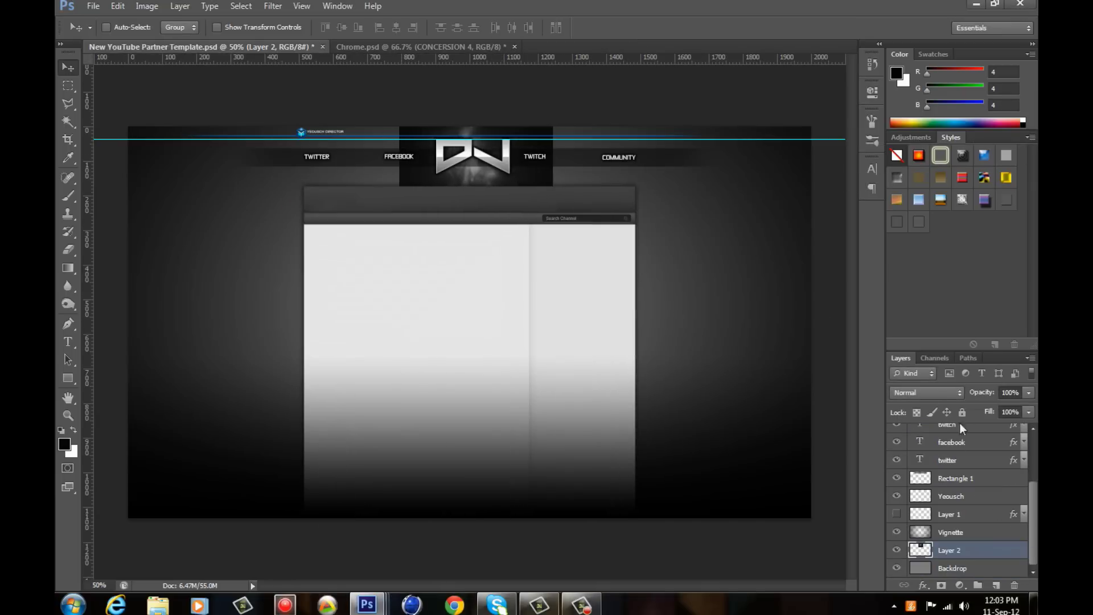
{"action": "left_click", "coordinate": [946, 393]}
{"action": "left_click", "coordinate": [911, 147]}
{"action": "left_click", "coordinate": [947, 393]}
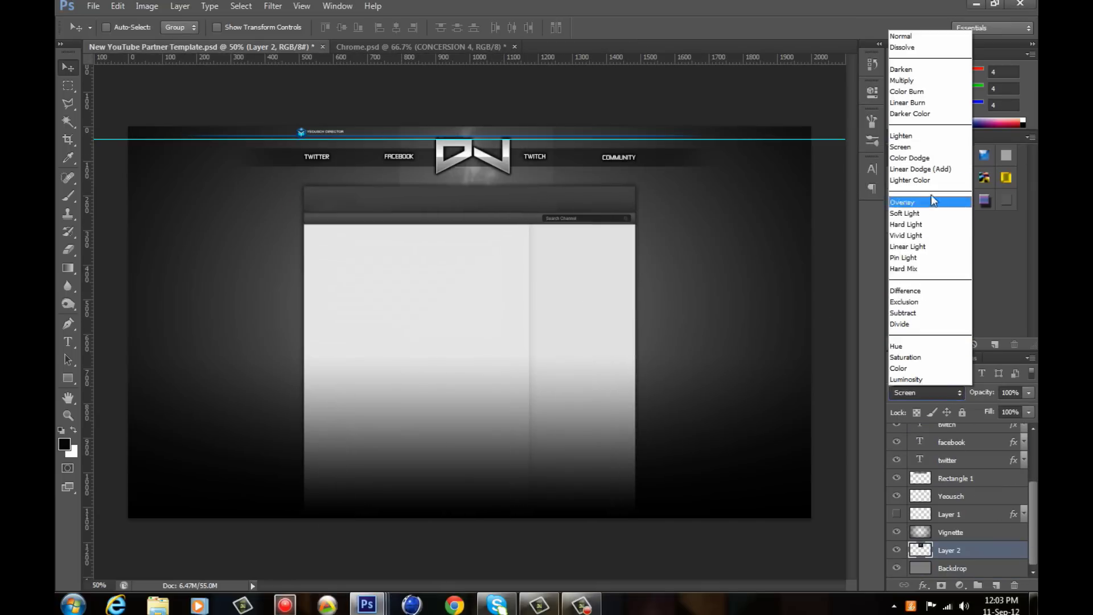
{"action": "left_click", "coordinate": [930, 136]}
- Stretch the flare wider on both sides and tilt it at an angle
{"action": "key", "text": "ctrl+y"}
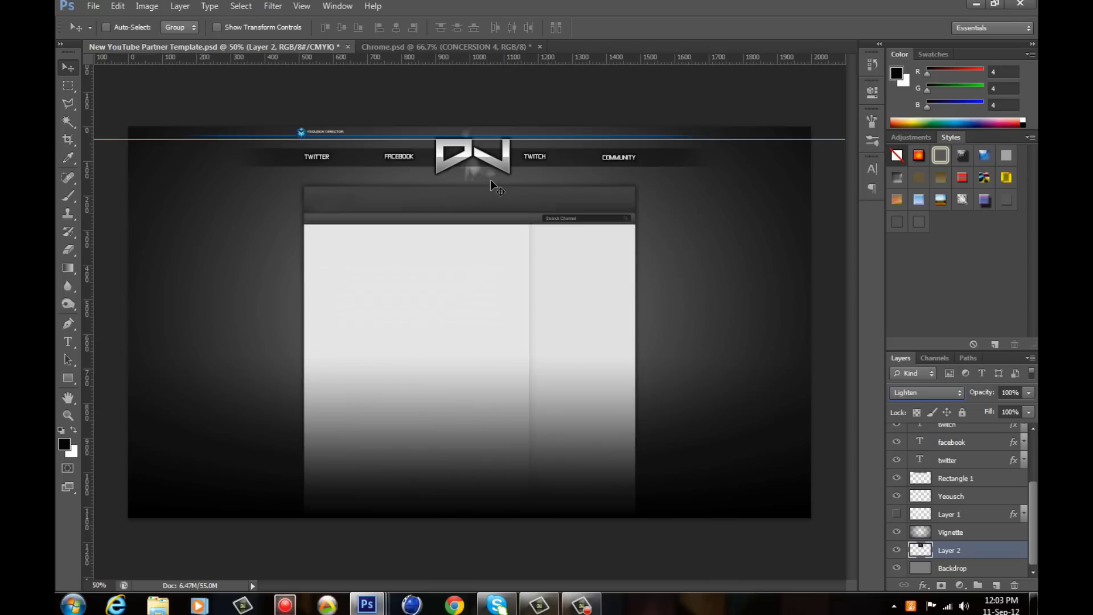
{"action": "key", "text": "ctrl+y"}
{"action": "key", "text": "ctrl+t"}
{"action": "left_click_drag", "start_coordinate": [558, 159], "coordinate": [651, 158]}
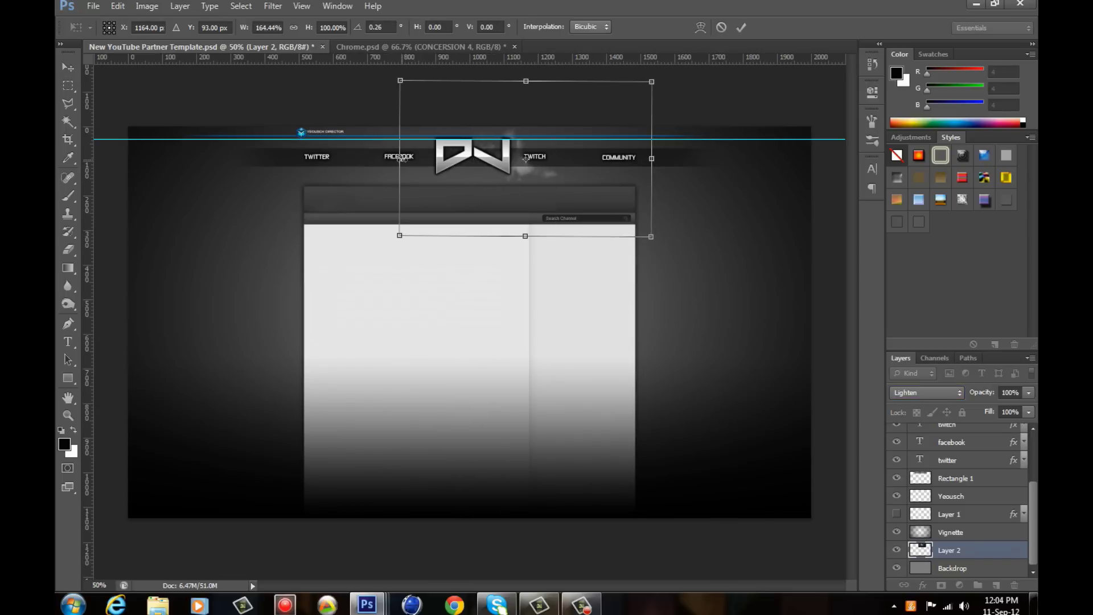
{"action": "left_click_drag", "start_coordinate": [402, 158], "coordinate": [306, 159]}
{"action": "mouse_move", "coordinate": [256, 295]}
{"action": "left_mouse_down"}
{"action": "mouse_move", "coordinate": [582, 201]}
{"action": "mouse_move", "coordinate": [549, 135]}
{"action": "left_mouse_up"}
{"action": "key", "text": "Return"}
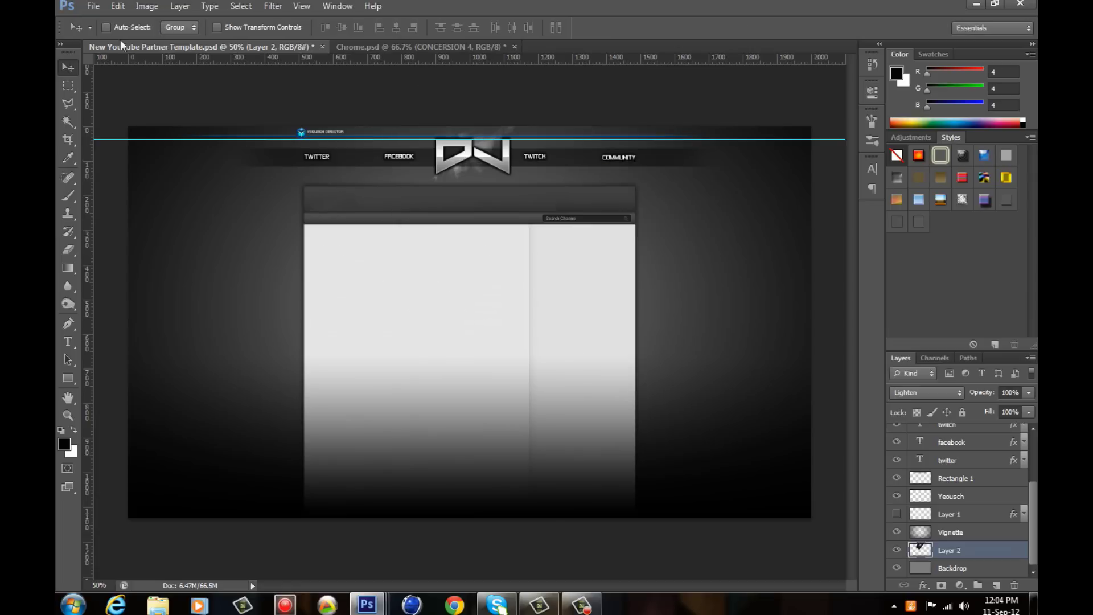
- Open the ice burst image and place it in the template behind the logo
{"action": "left_click", "coordinate": [93, 6]}
{"action": "left_click", "coordinate": [105, 31]}
{"action": "scroll", "coordinate": [658, 390], "scroll_direction": "down", "scroll_amount": 2}
{"action": "left_click", "coordinate": [530, 390]}
{"action": "left_click", "coordinate": [954, 455]}
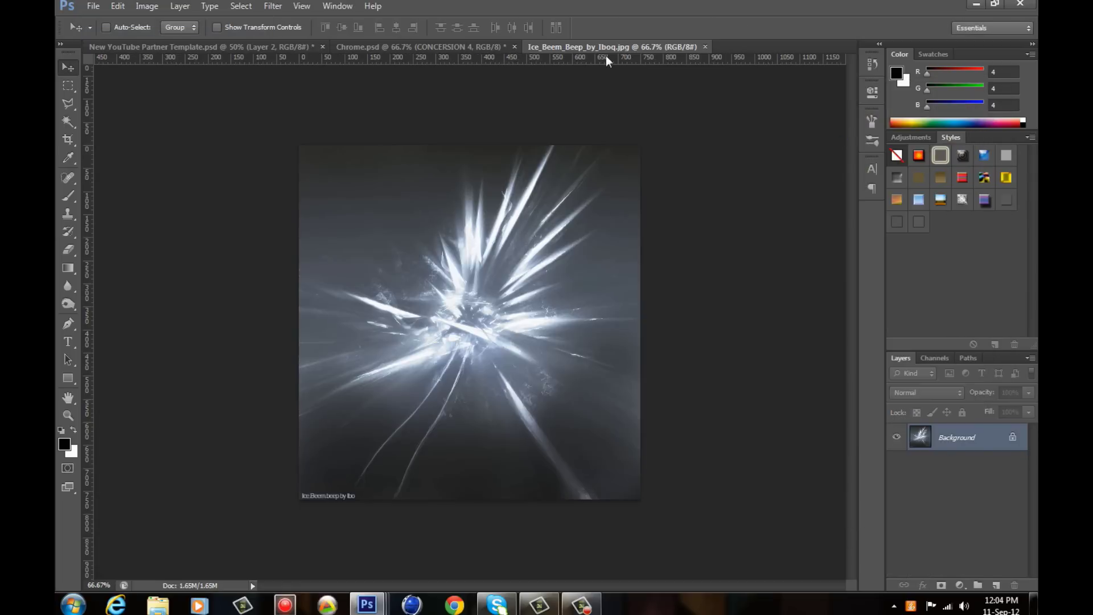
{"action": "left_click_drag", "start_coordinate": [605, 56], "coordinate": [188, 236]}
{"action": "left_click_drag", "start_coordinate": [454, 317], "coordinate": [412, 177]}
{"action": "left_click", "coordinate": [459, 235]}
- Set the ice burst to Screen, erase its hard edges, and remove the guide line
{"action": "left_click", "coordinate": [933, 392]}
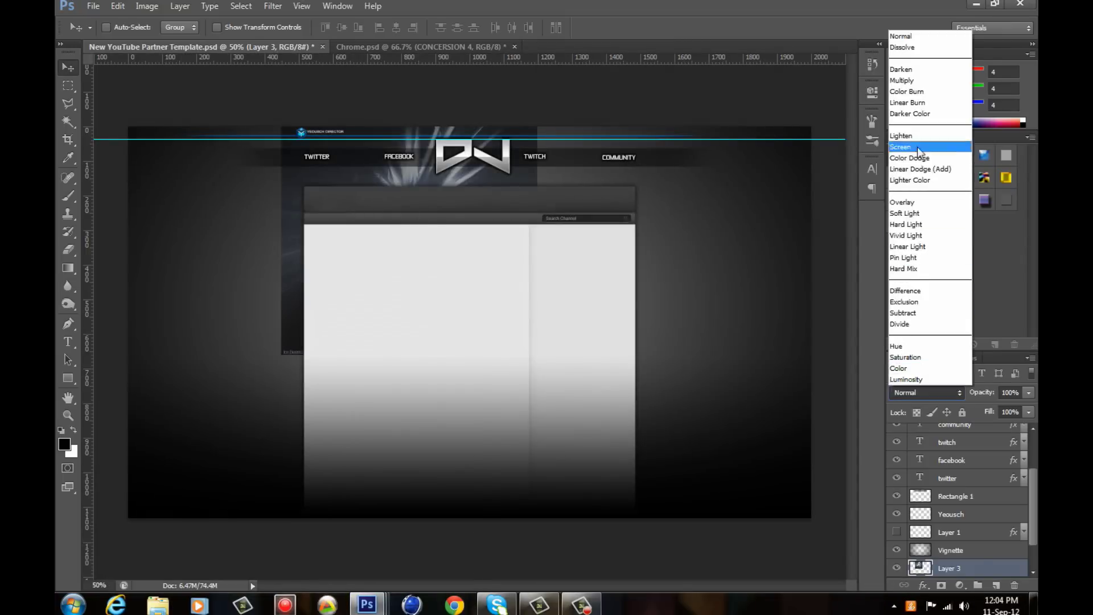
{"action": "left_click", "coordinate": [917, 147]}
{"action": "left_click_drag", "start_coordinate": [546, 160], "coordinate": [573, 160]}
{"action": "key", "text": "e"}
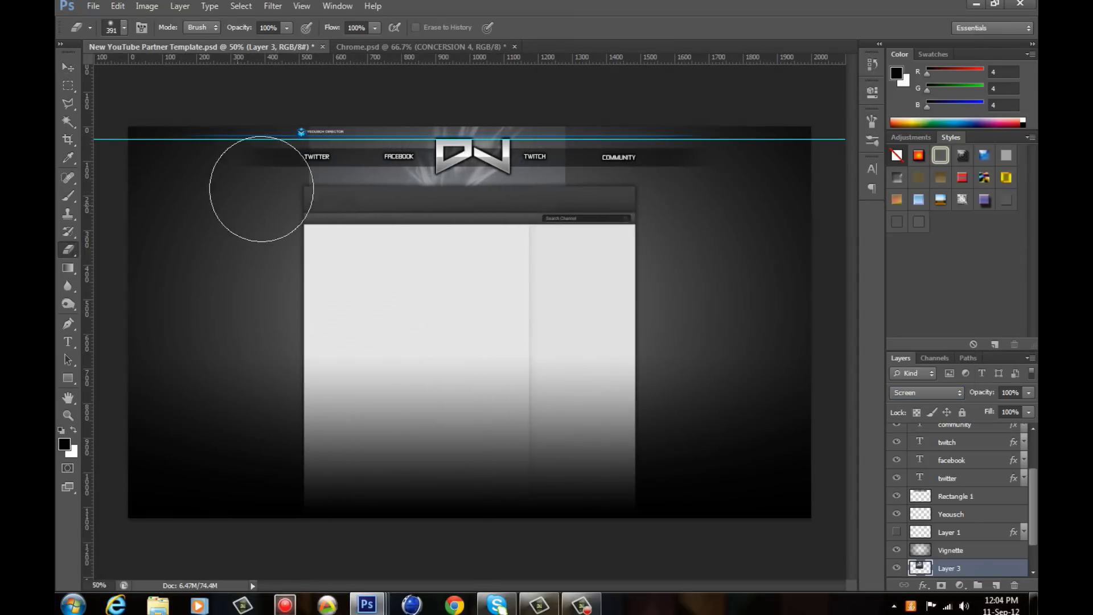
{"action": "mouse_move", "coordinate": [262, 189]}
{"action": "left_mouse_down"}
{"action": "mouse_move", "coordinate": [342, 123]}
{"action": "mouse_move", "coordinate": [535, 208]}
{"action": "left_mouse_up"}
{"action": "key", "text": "v"}
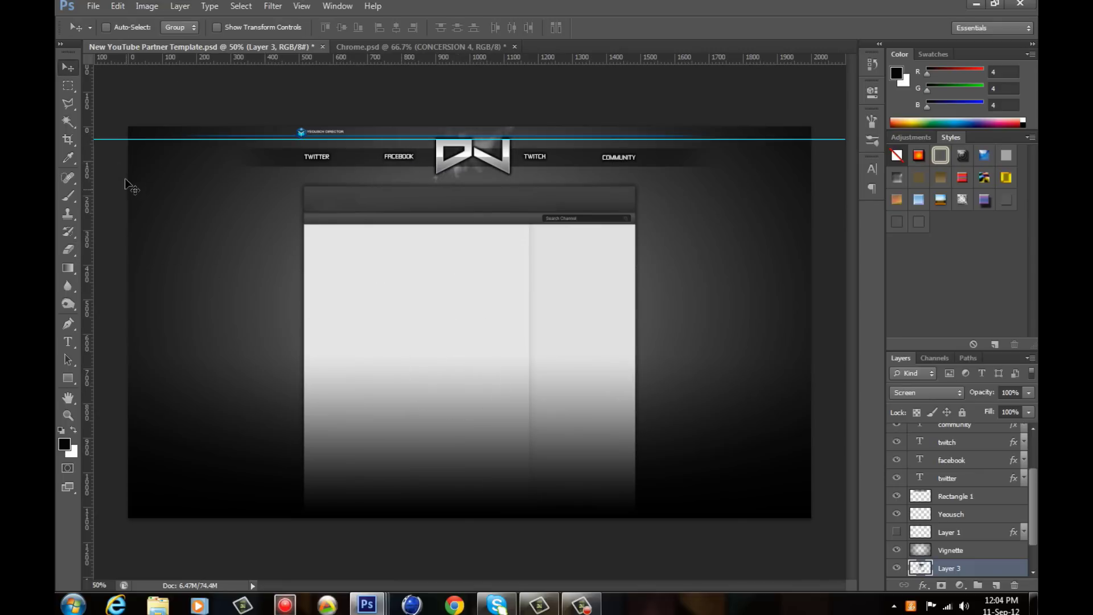
{"action": "left_click_drag", "start_coordinate": [157, 61], "coordinate": [157, 62]}
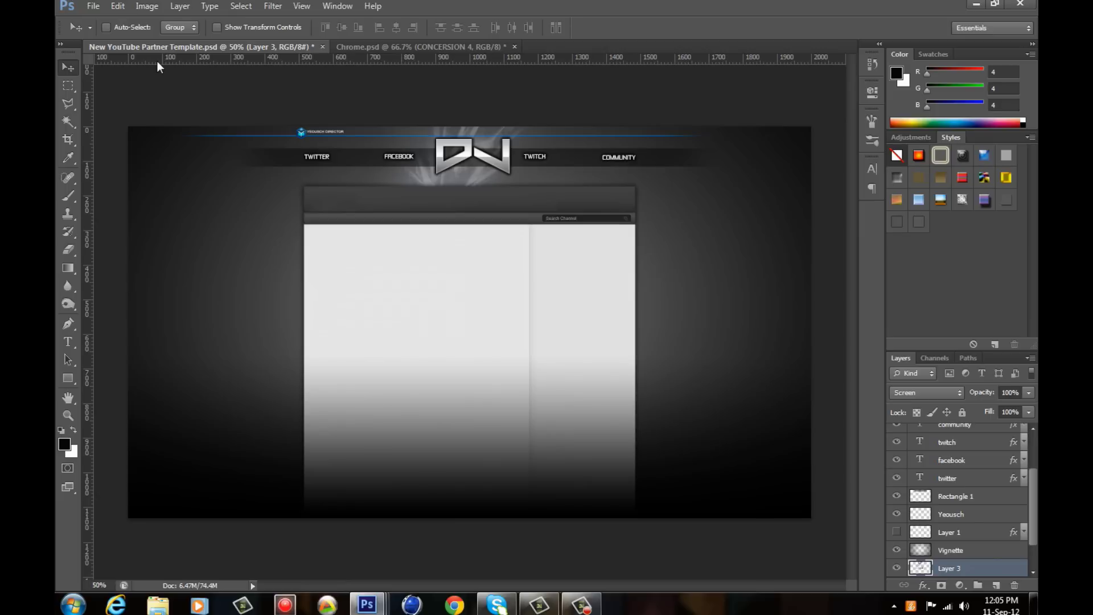
- Type DUBLIN JONNY'S GAMING as a text line near the logo
{"action": "left_click", "coordinate": [67, 342]}
{"action": "left_click", "coordinate": [344, 171]}
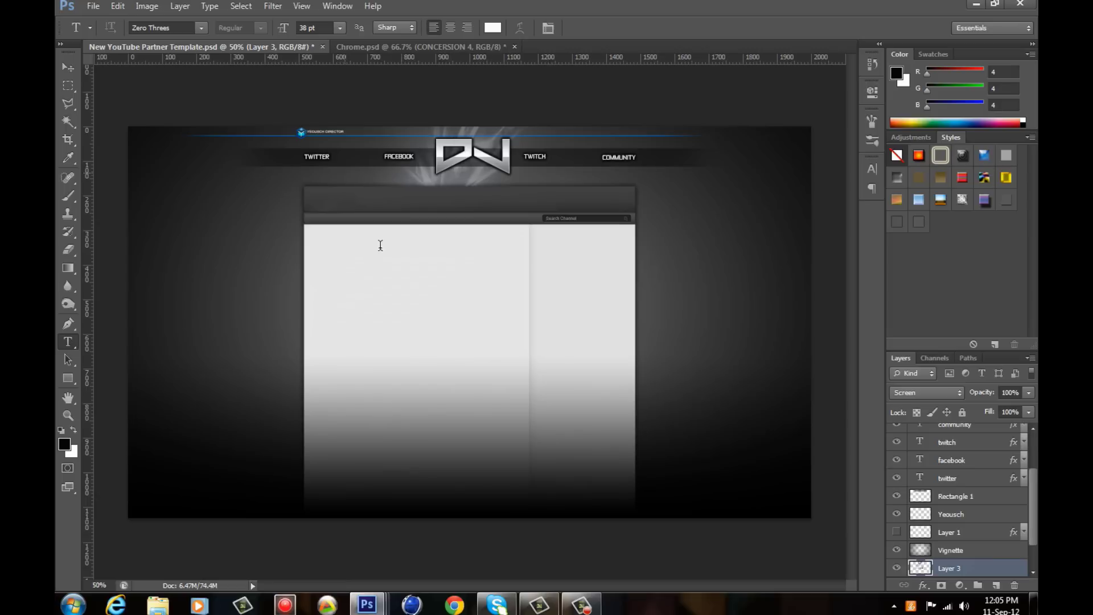
{"action": "type", "text": "DUBLIN"}
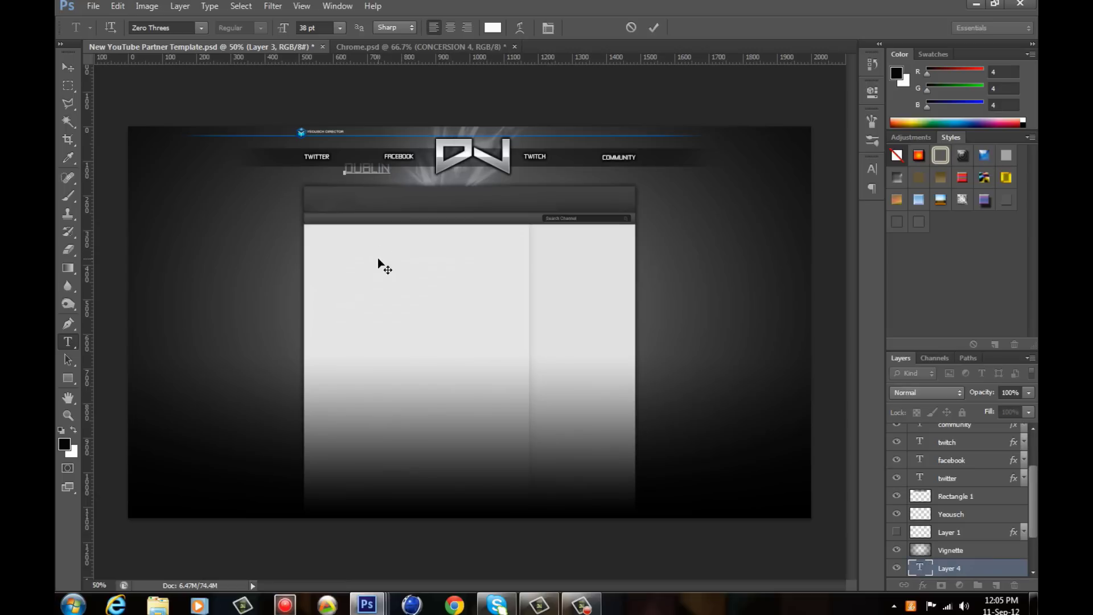
{"action": "type", "text": " JONNY'S GA"}
{"action": "type", "text": "MING"}
{"action": "left_click", "coordinate": [68, 66]}
- Move the subtitle layer to the top and scale it to about half size
{"action": "scroll", "coordinate": [1023, 521], "scroll_direction": "down", "scroll_amount": 2}
{"action": "left_click_drag", "start_coordinate": [973, 540], "coordinate": [971, 444]}
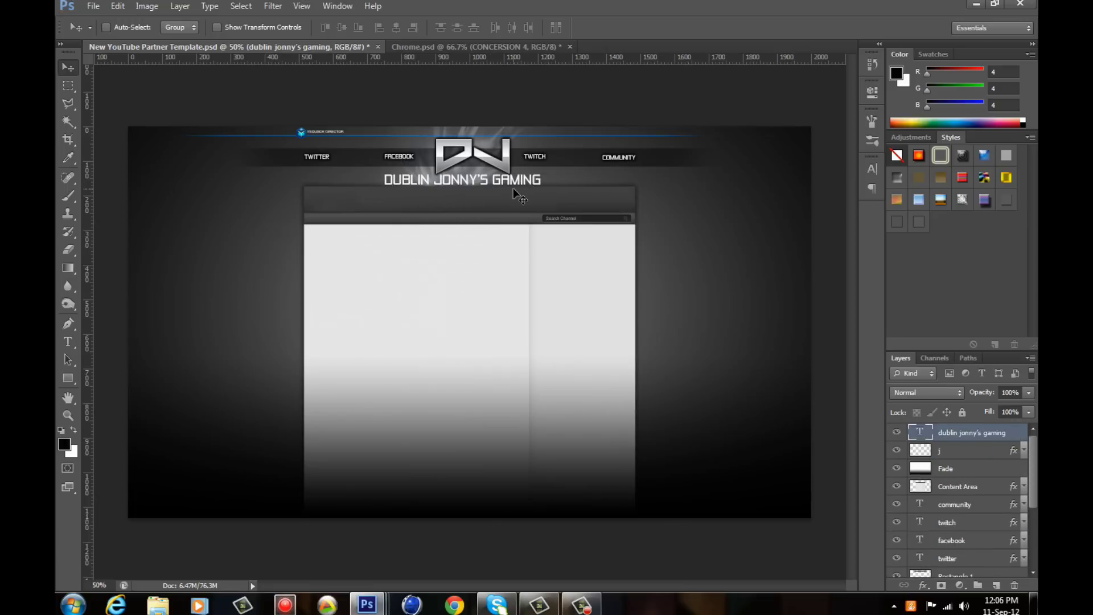
{"action": "key", "text": "ctrl+t"}
{"action": "left_click_drag", "start_coordinate": [501, 173], "coordinate": [458, 179]}
{"action": "left_click", "coordinate": [69, 68]}
{"action": "left_click", "coordinate": [518, 242]}
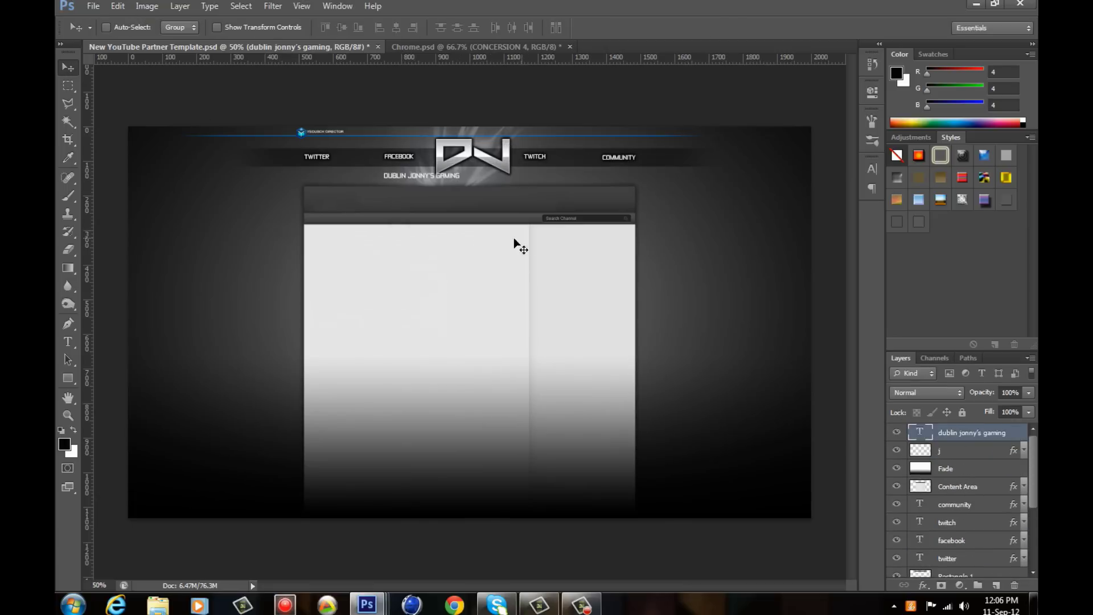
- Shrink the subtitle to roughly 85% and nudge it into place under the logo
{"action": "key", "text": "ctrl+plus"}
{"action": "scroll", "coordinate": [497, 184], "scroll_direction": "up", "scroll_amount": 1}
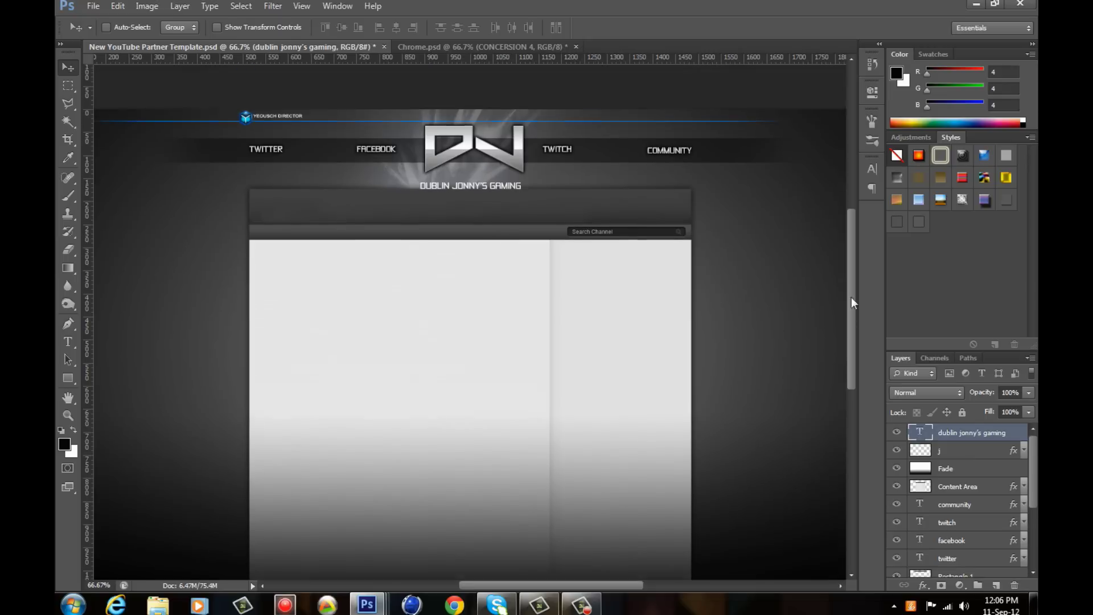
{"action": "scroll", "coordinate": [497, 184], "scroll_direction": "up", "scroll_amount": 3}
{"action": "key", "text": "ctrl+t"}
{"action": "left_click_drag", "start_coordinate": [521, 312], "coordinate": [484, 297]}
{"action": "left_click", "coordinate": [68, 67]}
{"action": "key", "text": "Return"}
{"action": "key", "text": "ctrl+minus"}
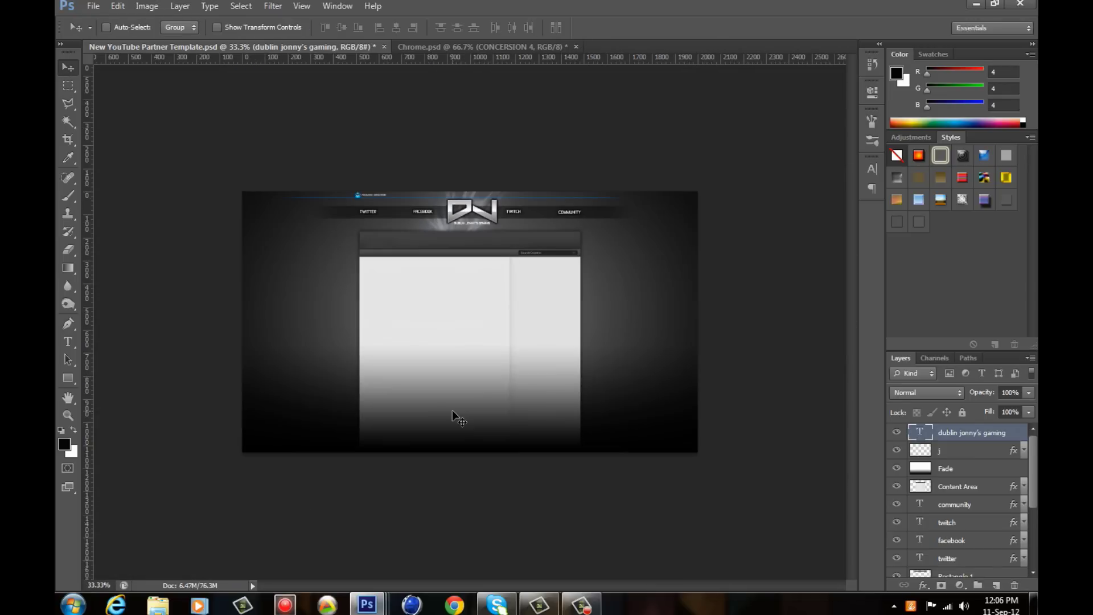